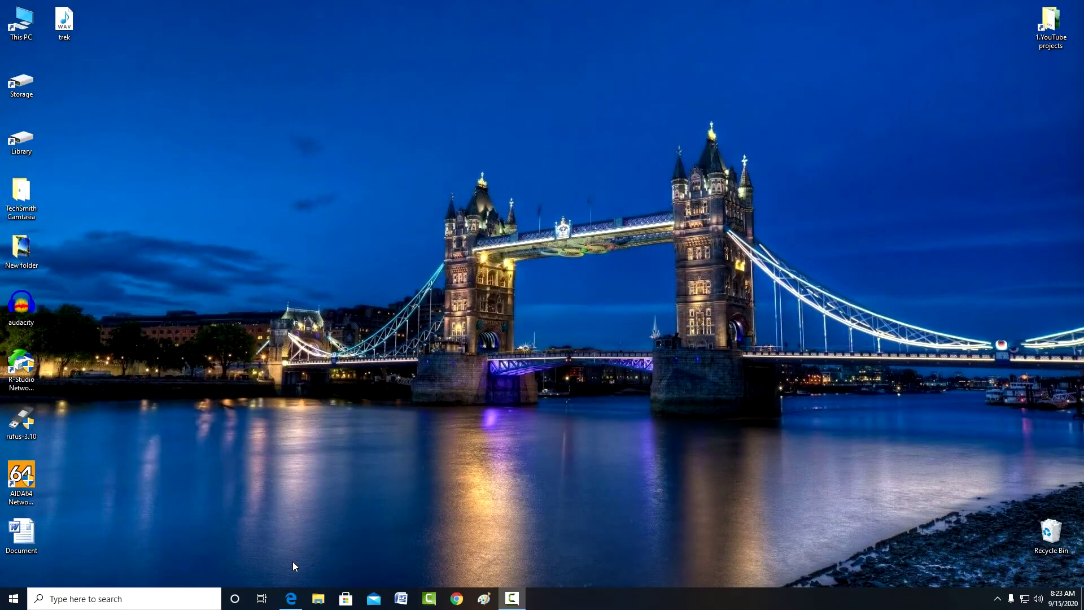
Step: Download the UkeySoft File Lock Windows trial in Edge and run file-lock.exe
left_click(293, 598)
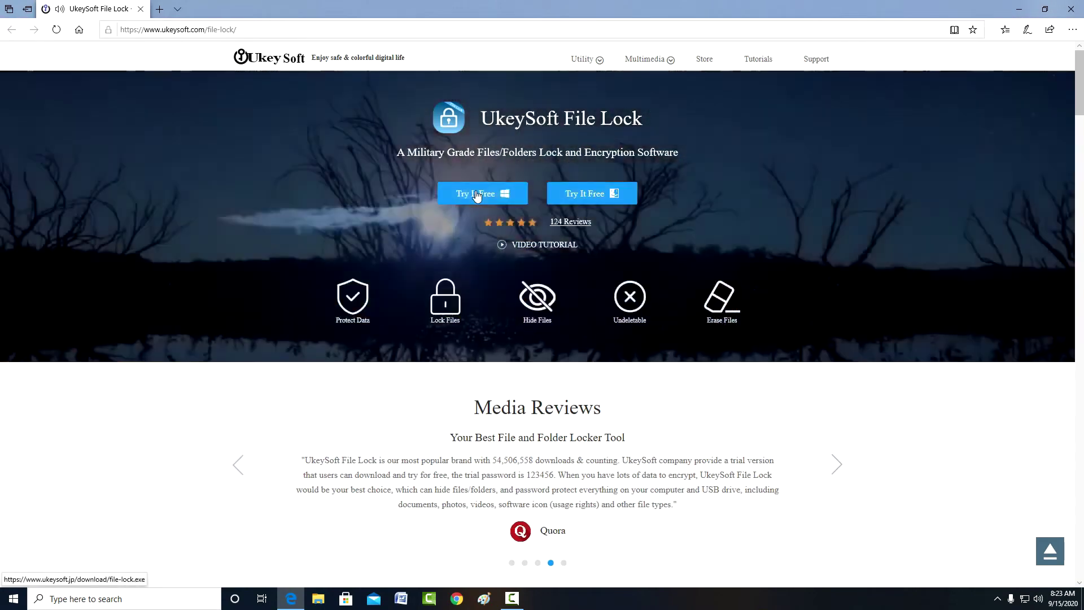
left_click(476, 195)
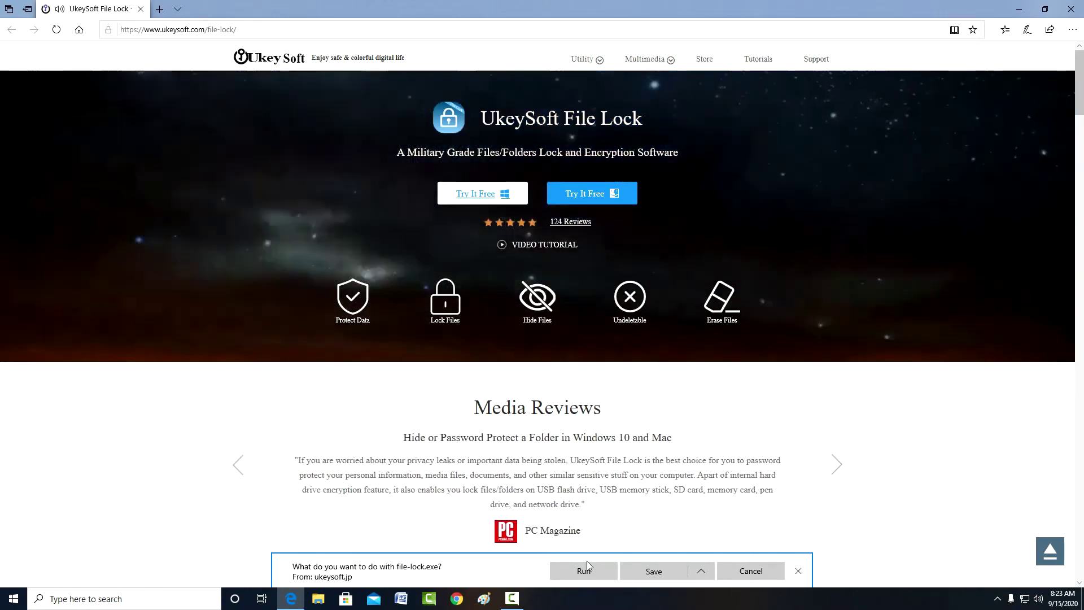
left_click(585, 570)
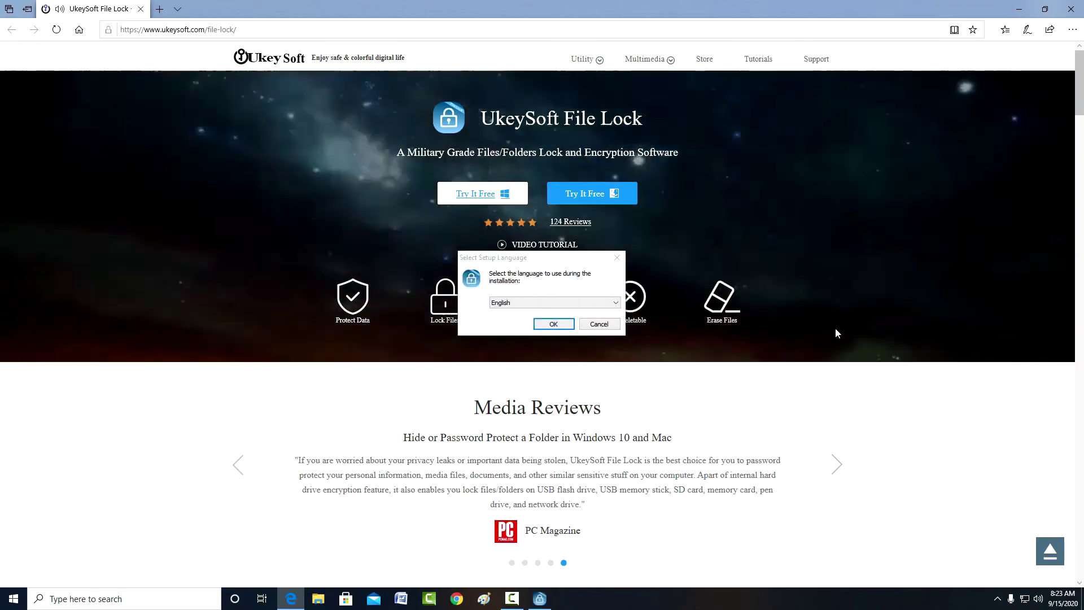
Step: Install UkeySoft File Lock 11.2.0 in English with default folders and both shortcut icons, then restart
left_click(1072, 11)
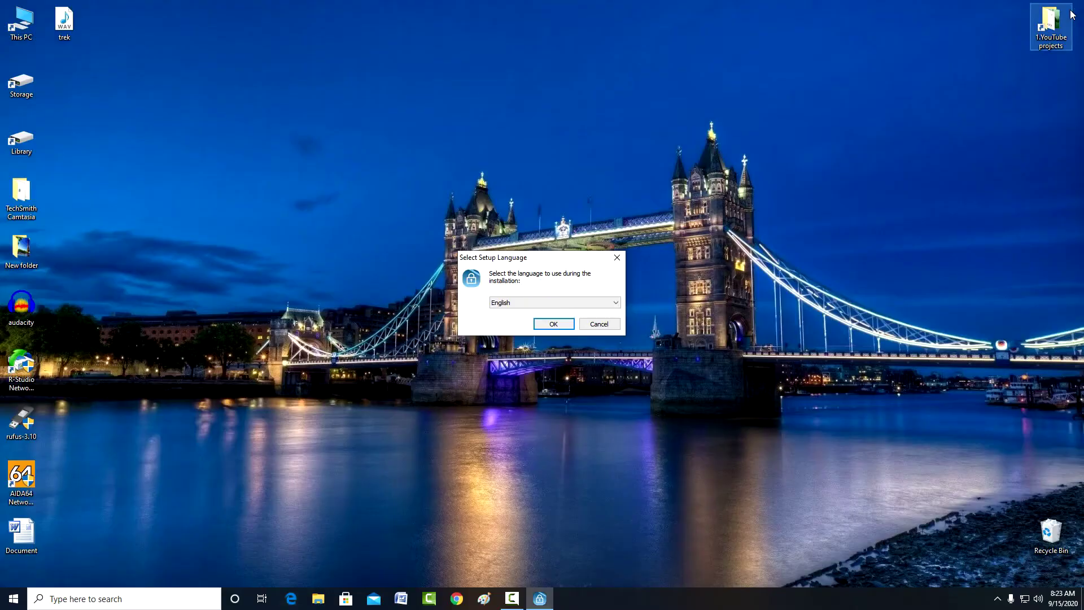
left_click(554, 325)
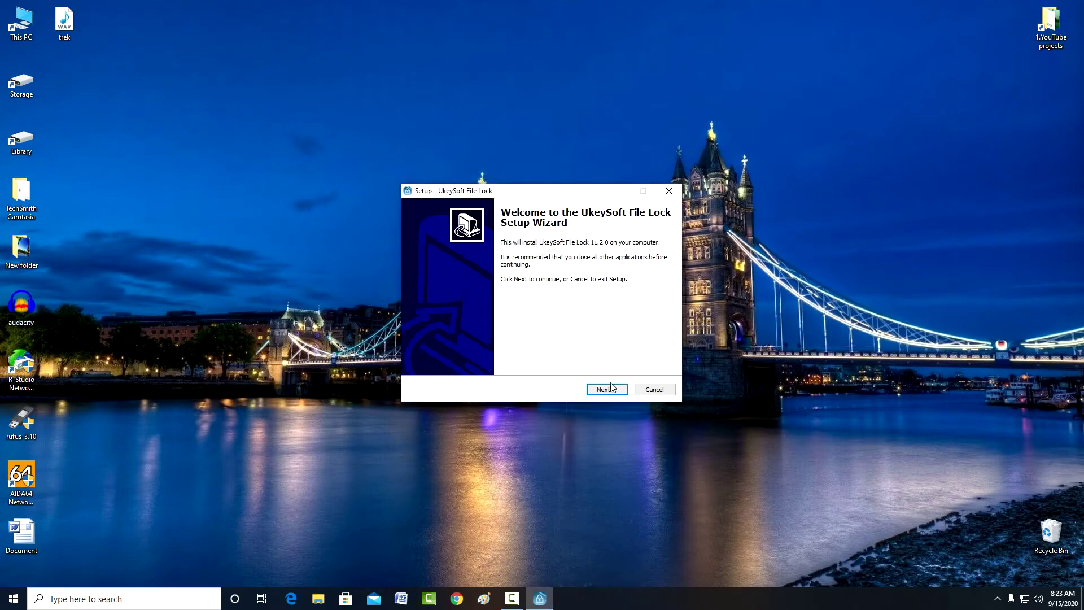
left_click(615, 391)
left_click(615, 390)
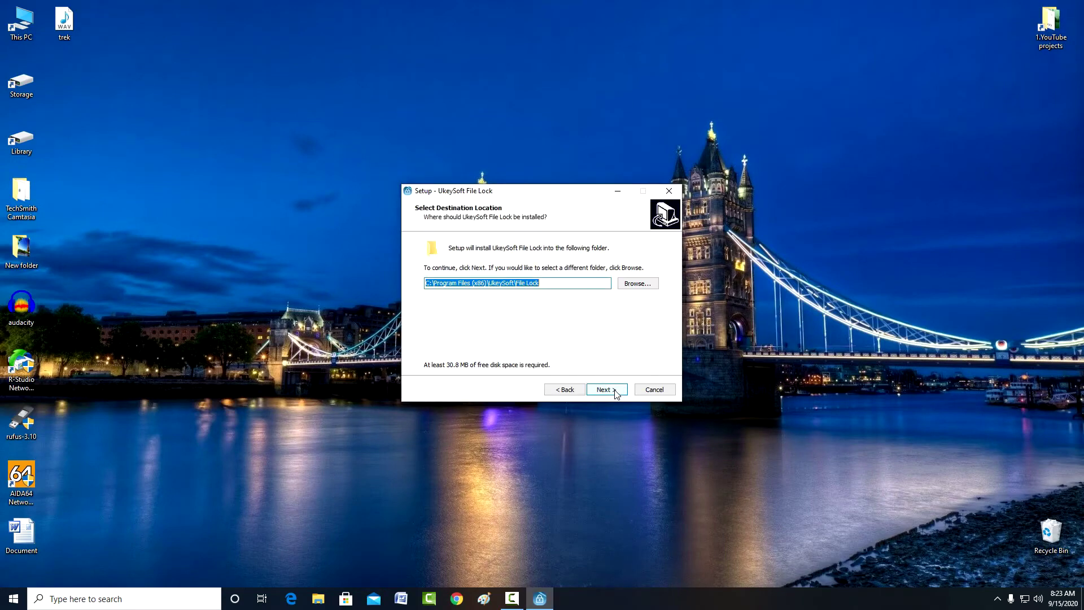
left_click(615, 391)
left_click(615, 391)
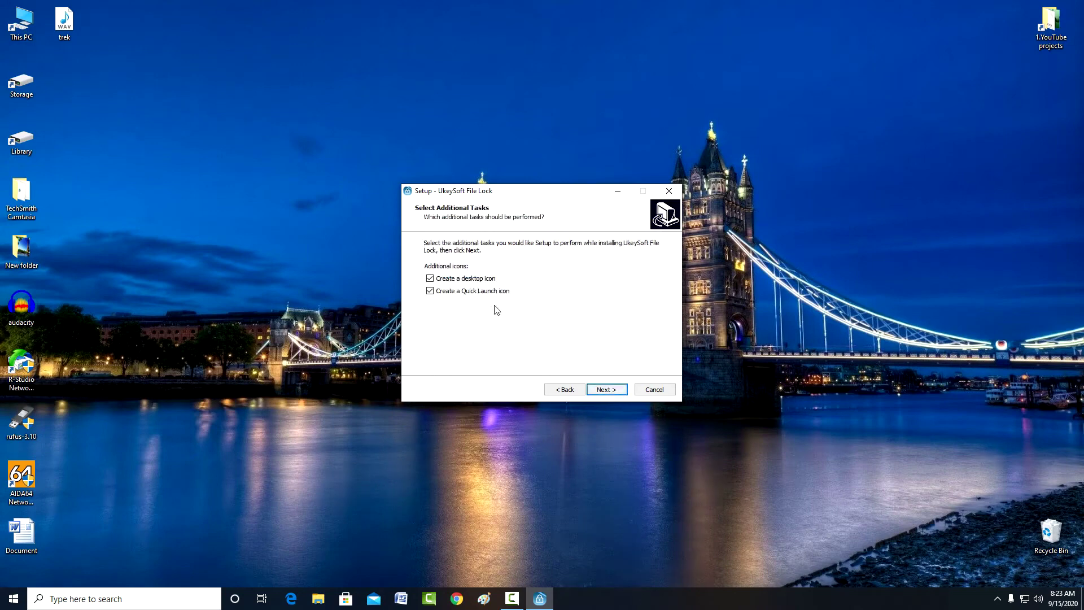
left_click(610, 393)
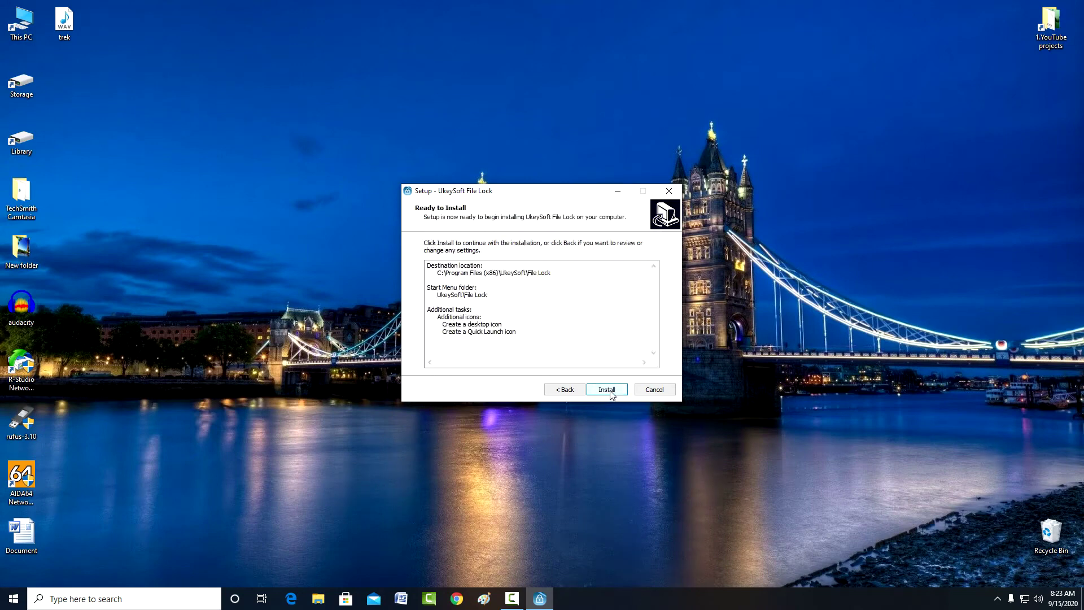
left_click(609, 391)
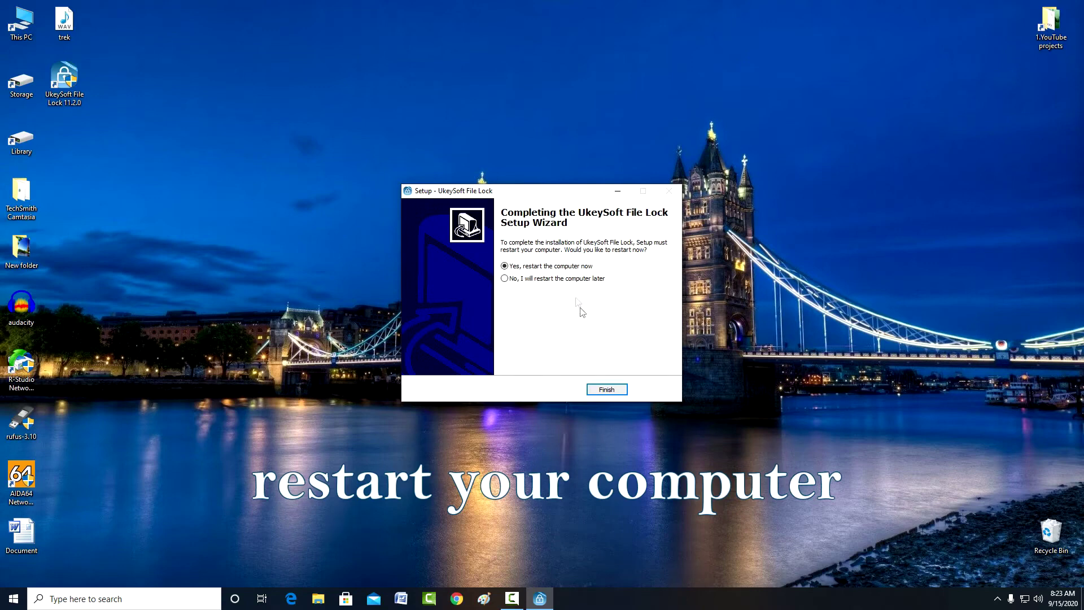
left_click(606, 390)
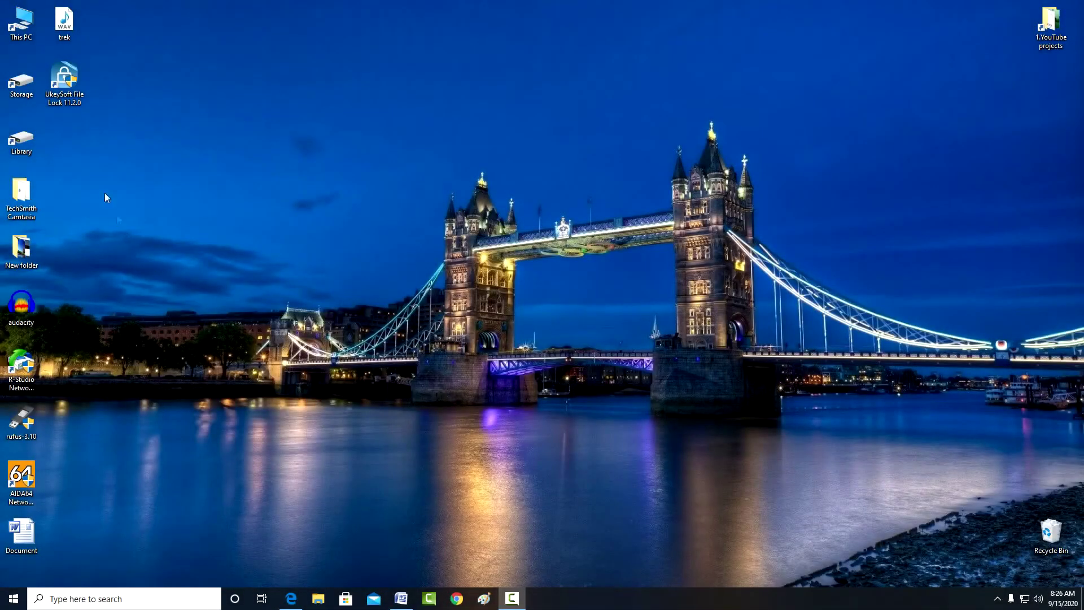
Step: Launch UkeySoft File Lock from its desktop icon and choose Buy Now on the registration window
double_click(64, 79)
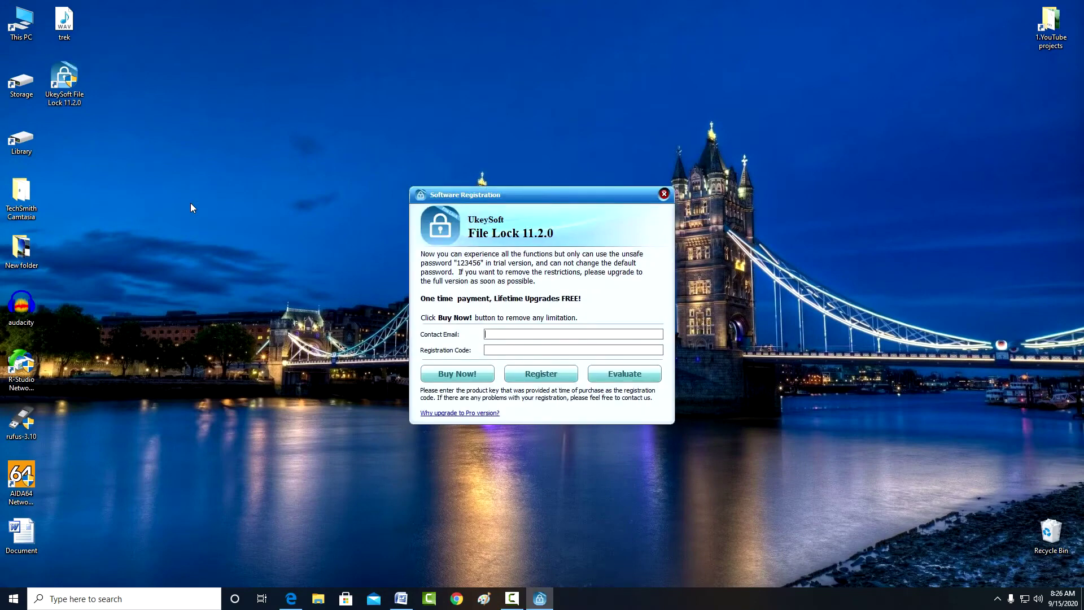
left_click(446, 373)
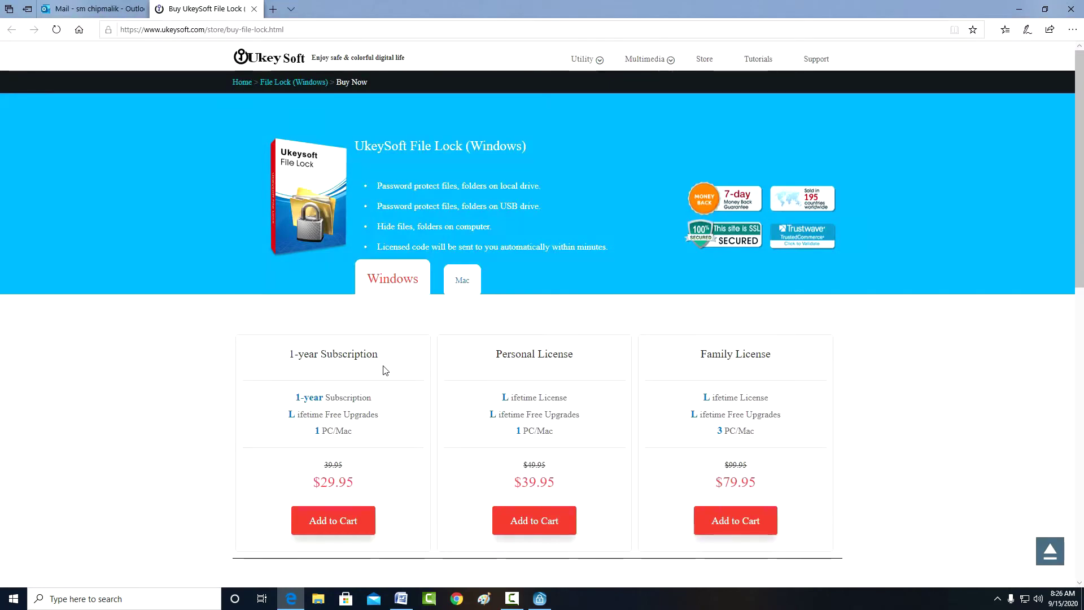
Step: Compare the Mac and Windows licence prices on the store page, then close Edge
left_click(458, 281)
left_click(396, 291)
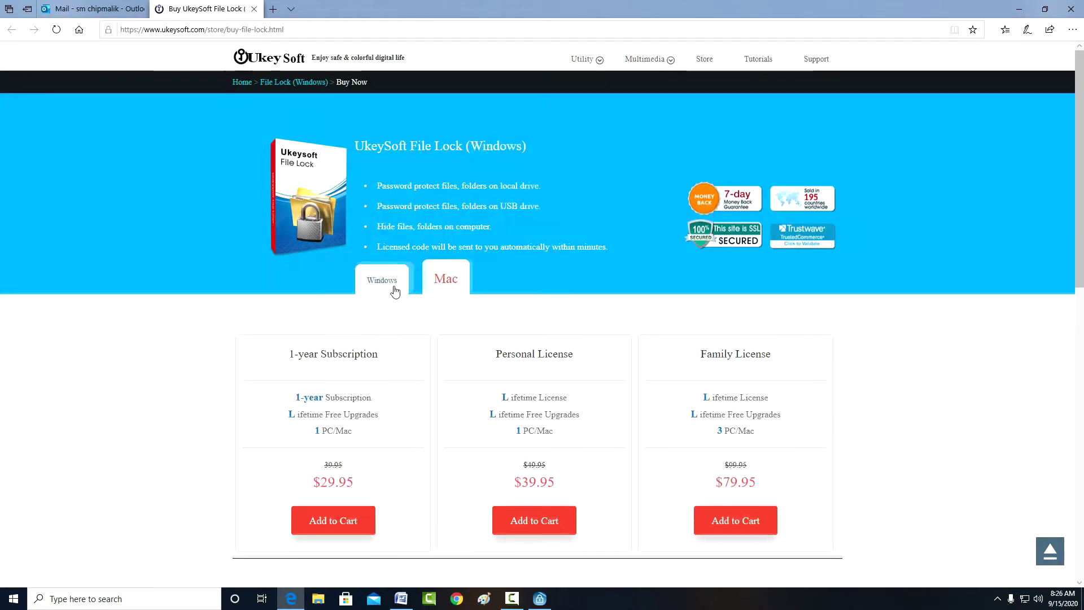
scroll(430, 400, "down", 6)
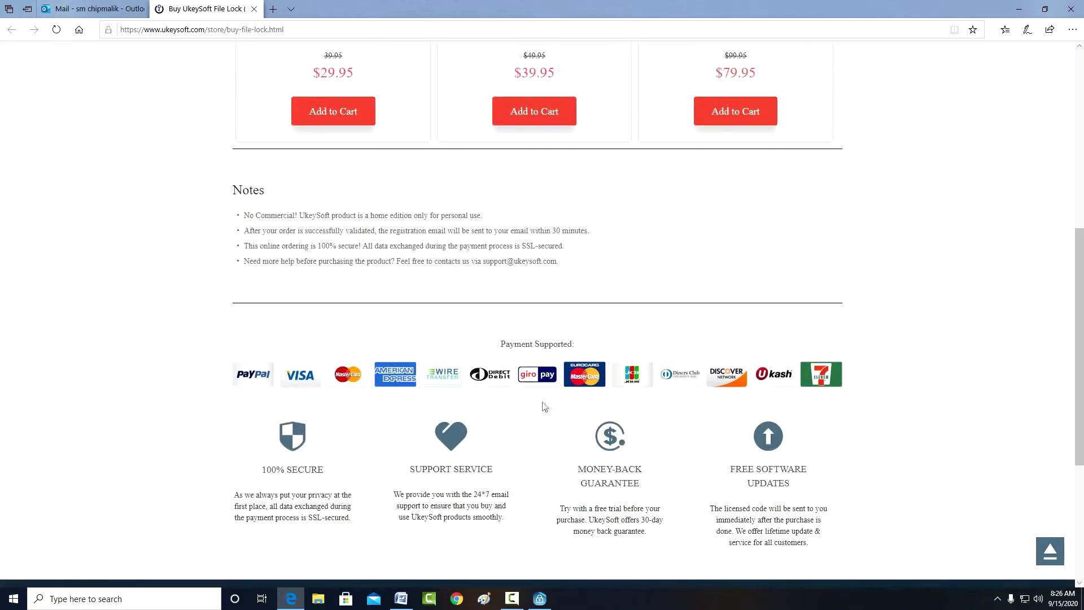
scroll(534, 409, "up", 7)
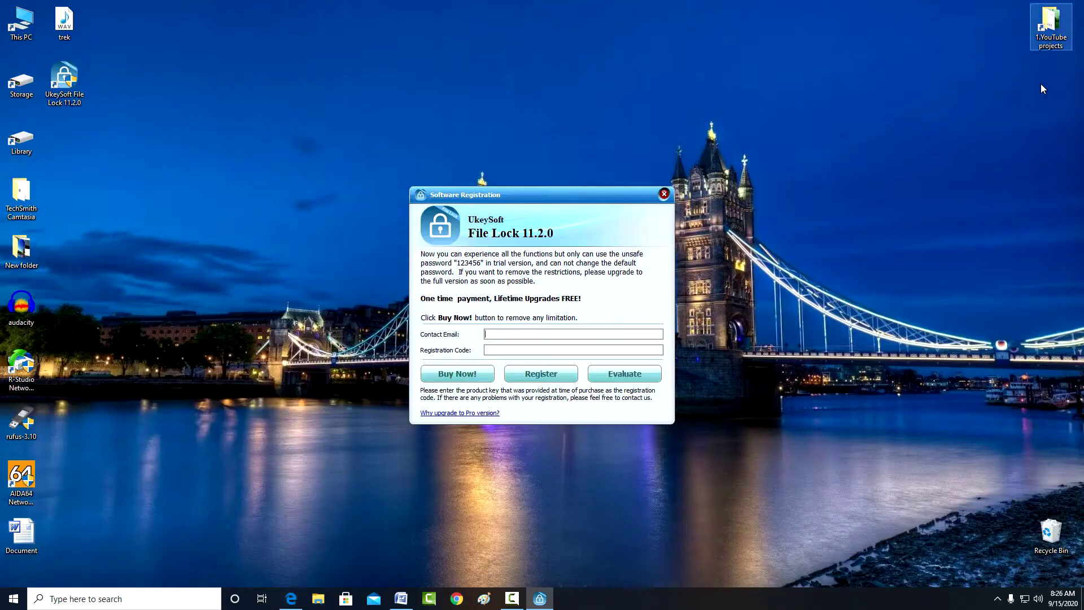
left_click(1071, 9)
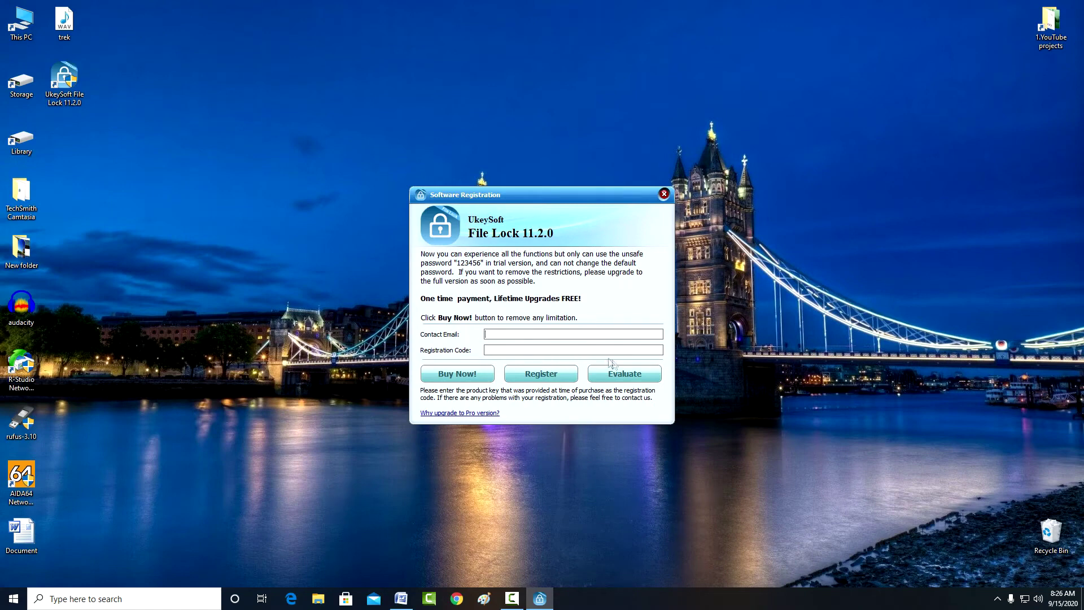
Step: Choose Evaluate, enter and confirm a new access password, and acknowledge having copied it
left_click(627, 377)
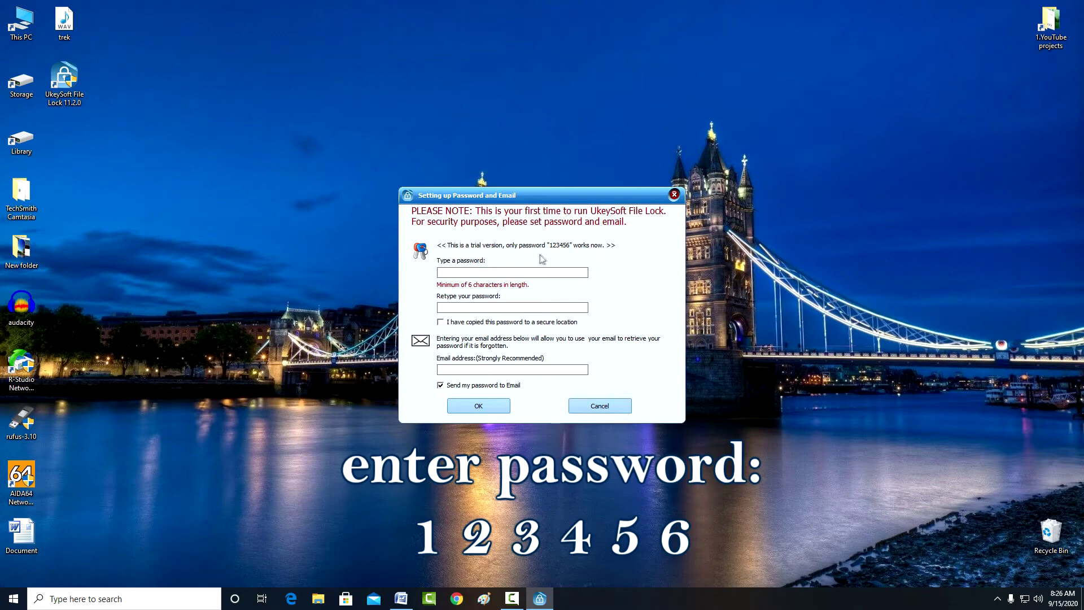
left_click(546, 272)
type("123456")
left_click(536, 306)
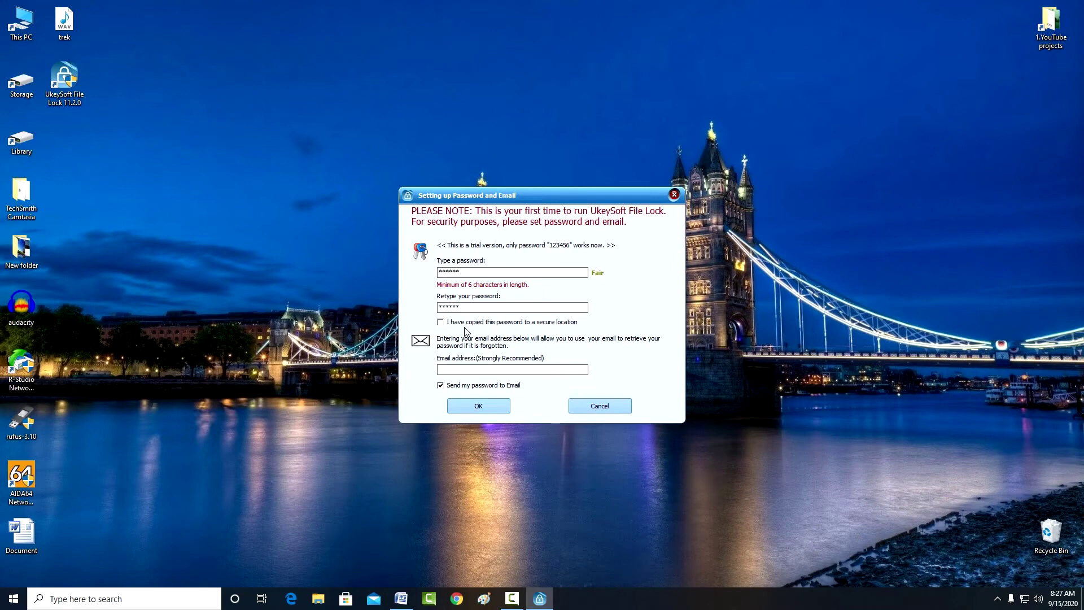
left_click(441, 323)
left_click(492, 407)
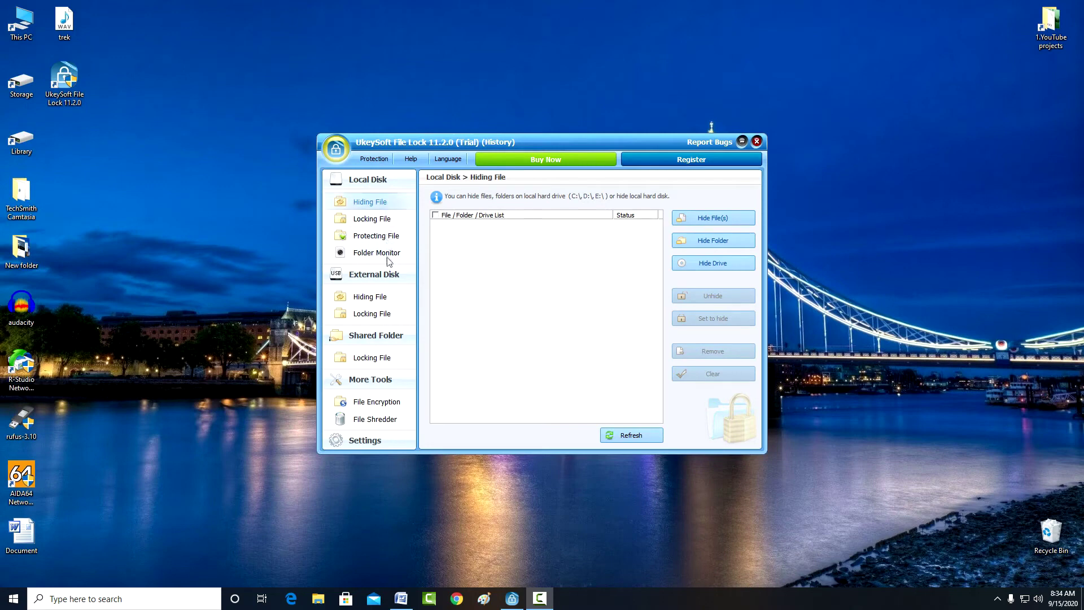
Step: Collapse the sidebar to Local Disk, check that trek plays, then pick a file to hide
left_click(382, 185)
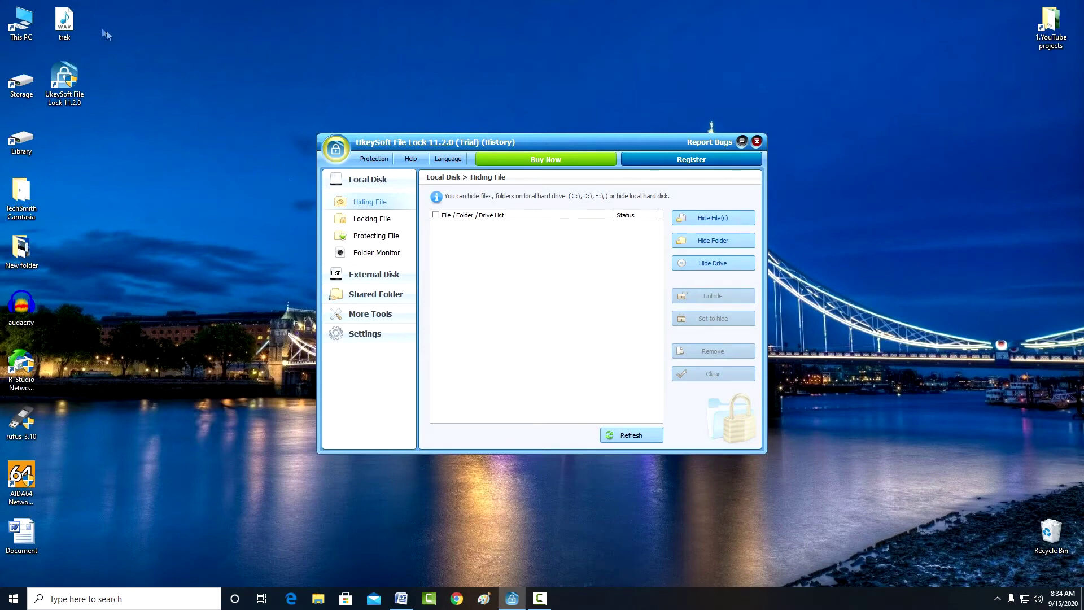
double_click(65, 22)
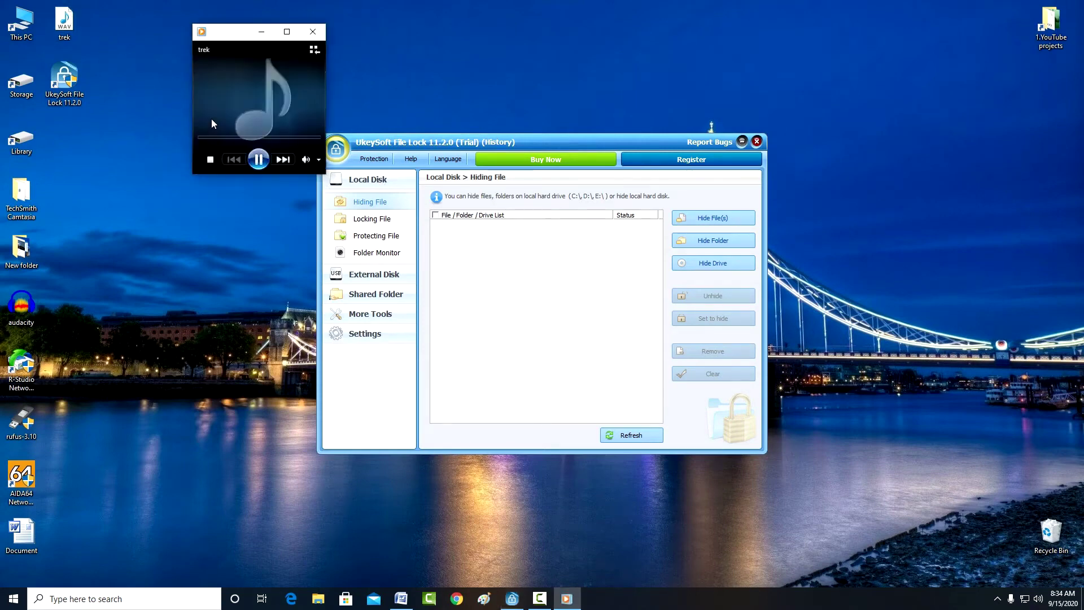
left_click(312, 32)
left_click(382, 208)
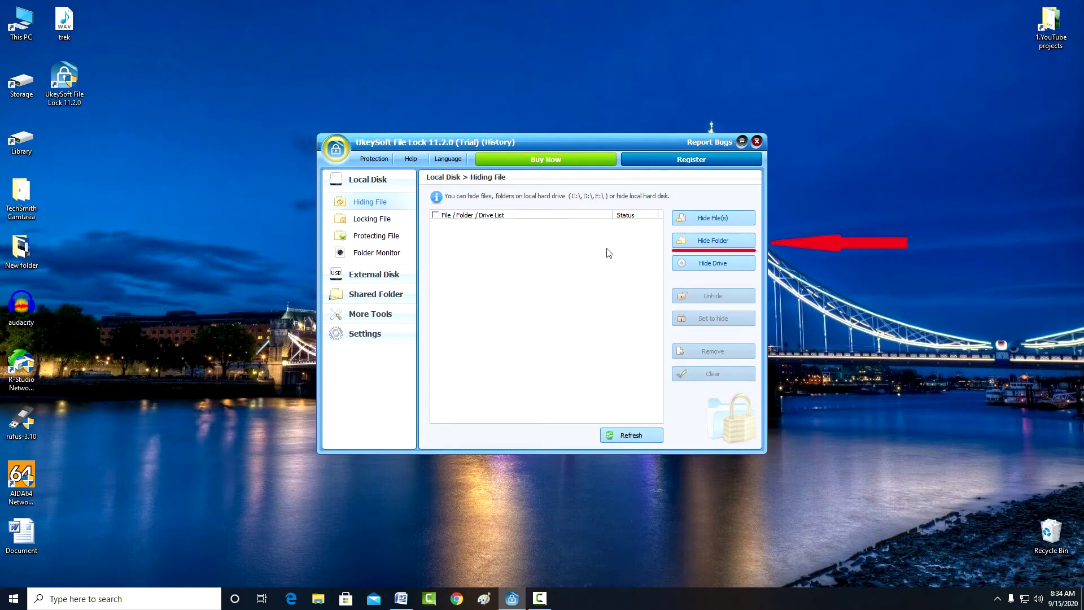
left_click(689, 222)
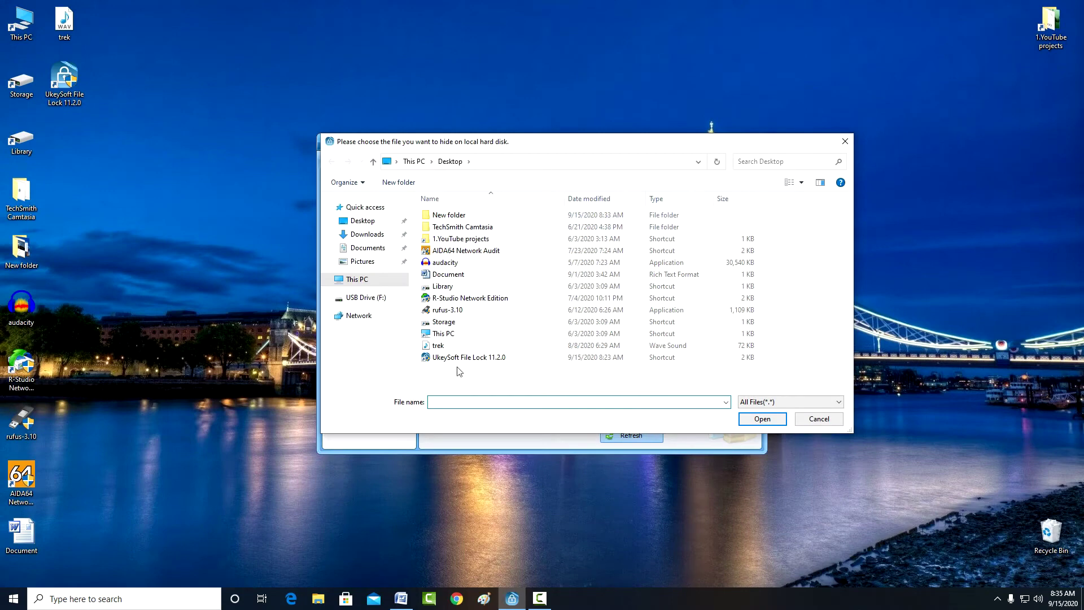
Step: Hide trek.wav from the Desktop, then unhide it so its status is Normal
left_click(460, 346)
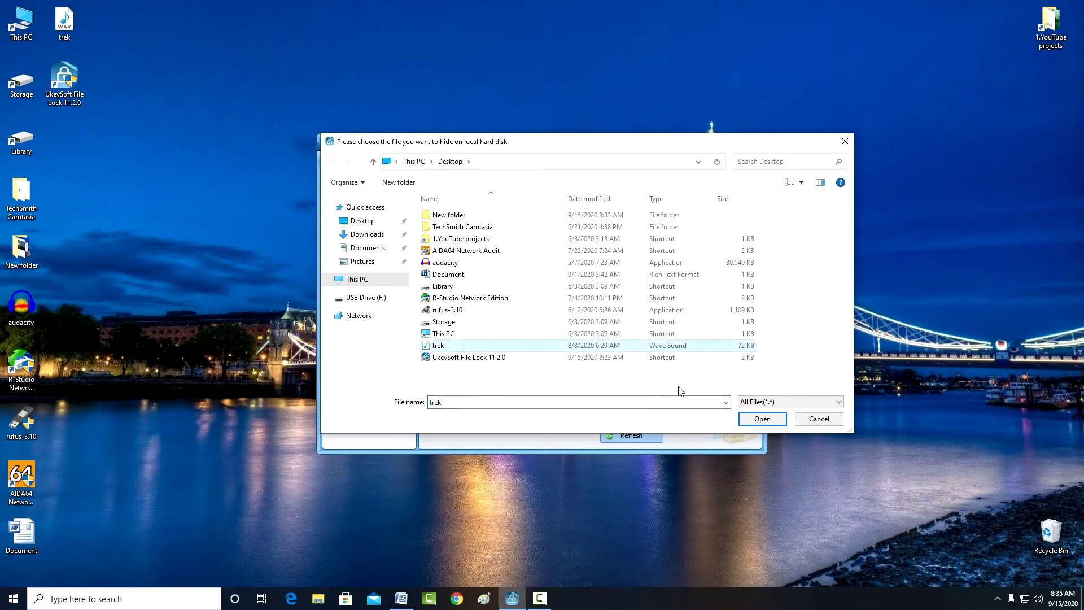
left_click(762, 418)
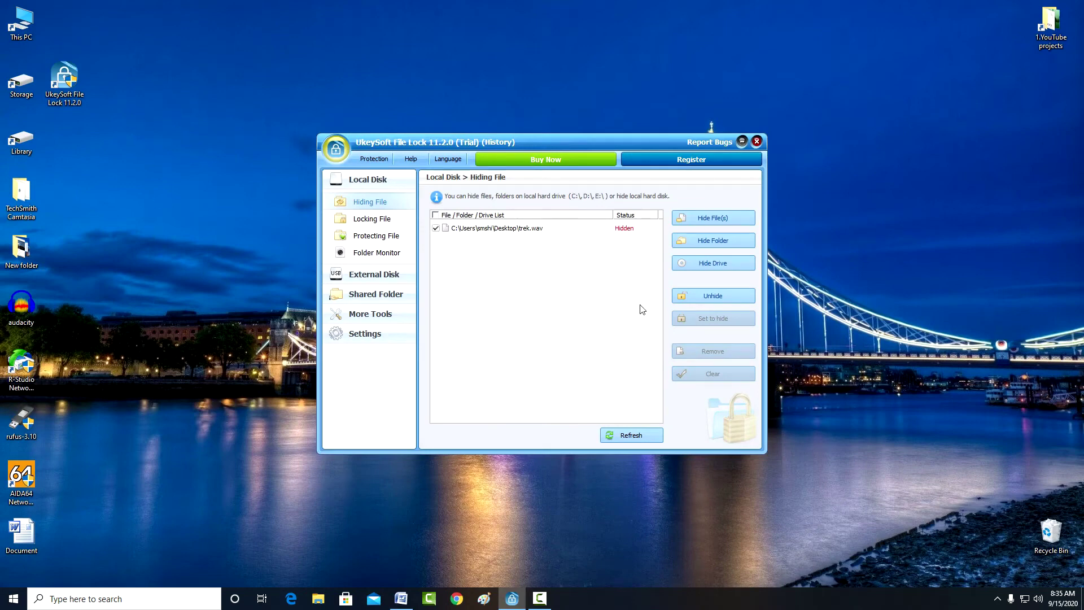
left_click(707, 295)
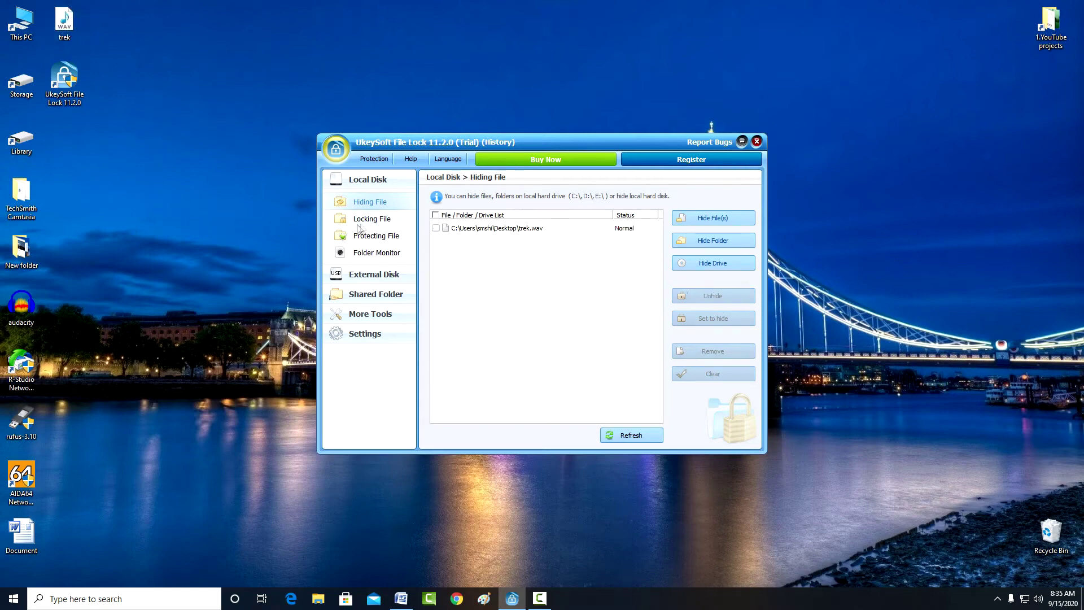
left_click(375, 220)
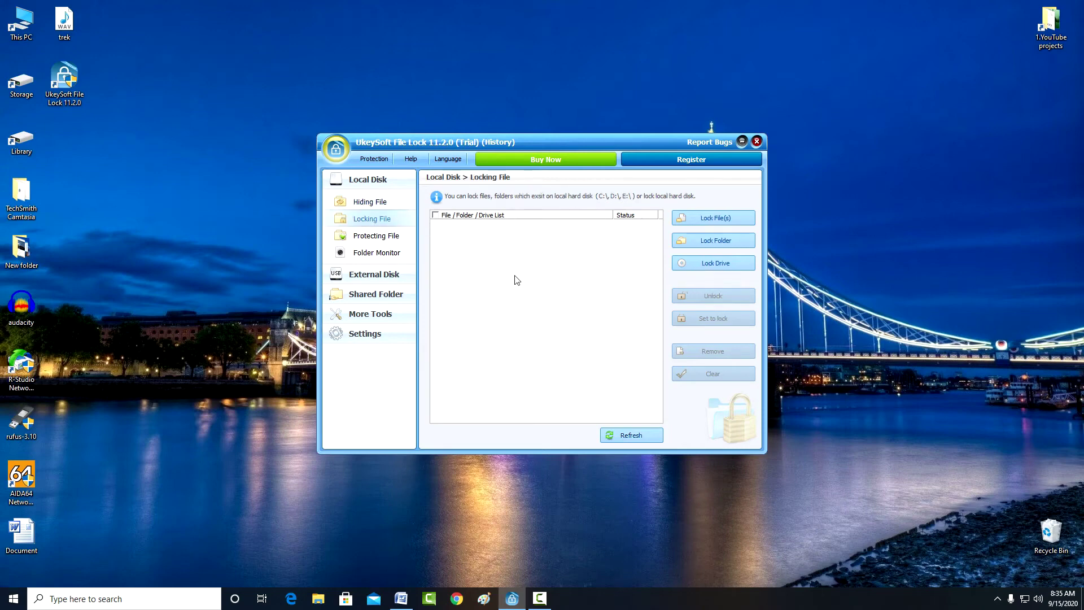
Step: Lock trek.wav from the Desktop so it is listed as Locked
left_click(712, 218)
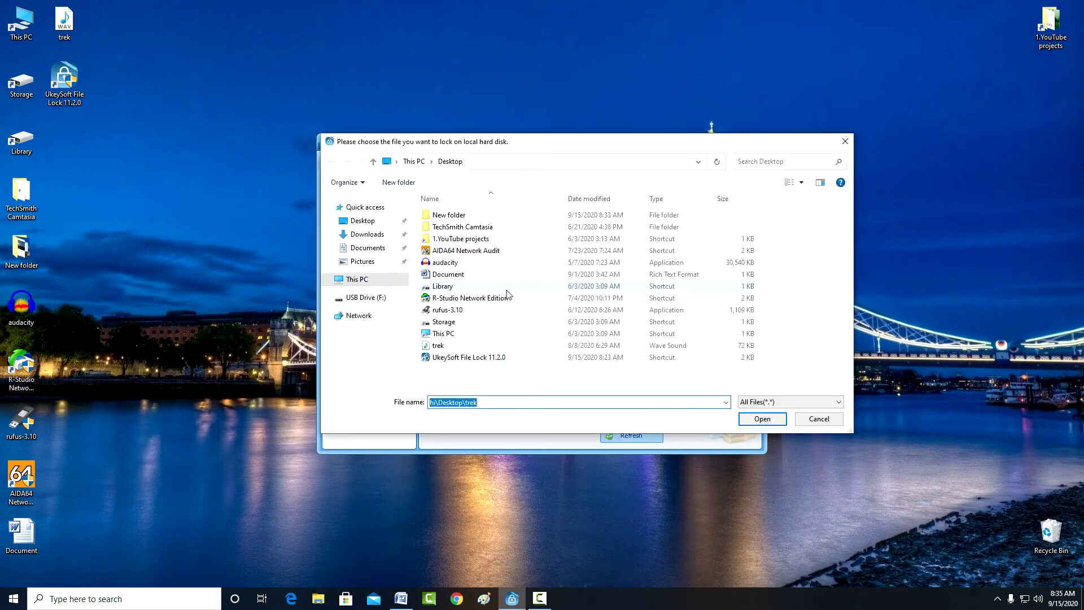
left_click(497, 347)
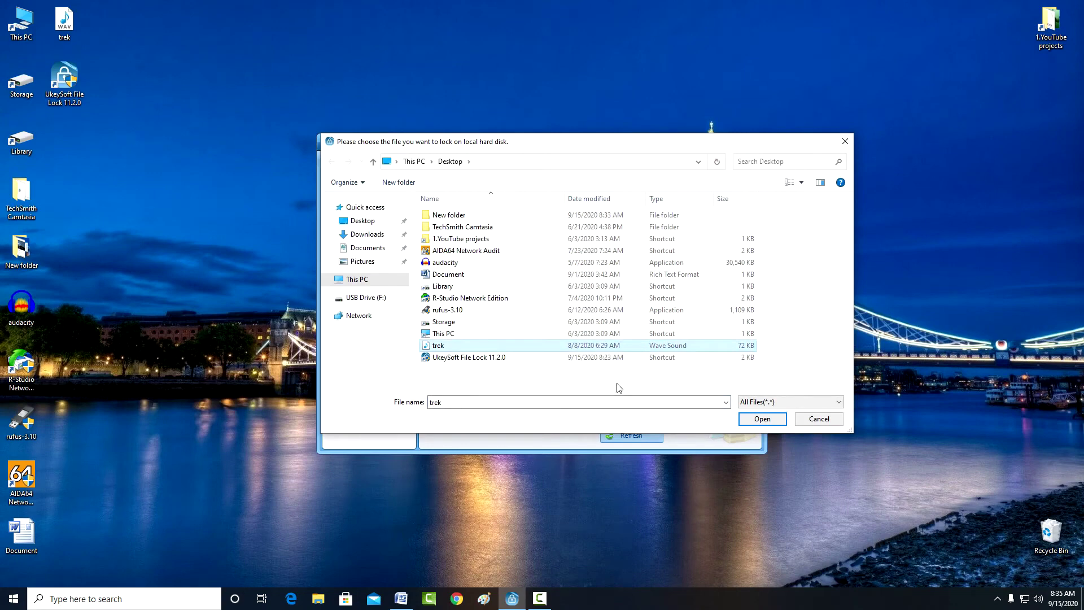
left_click(761, 419)
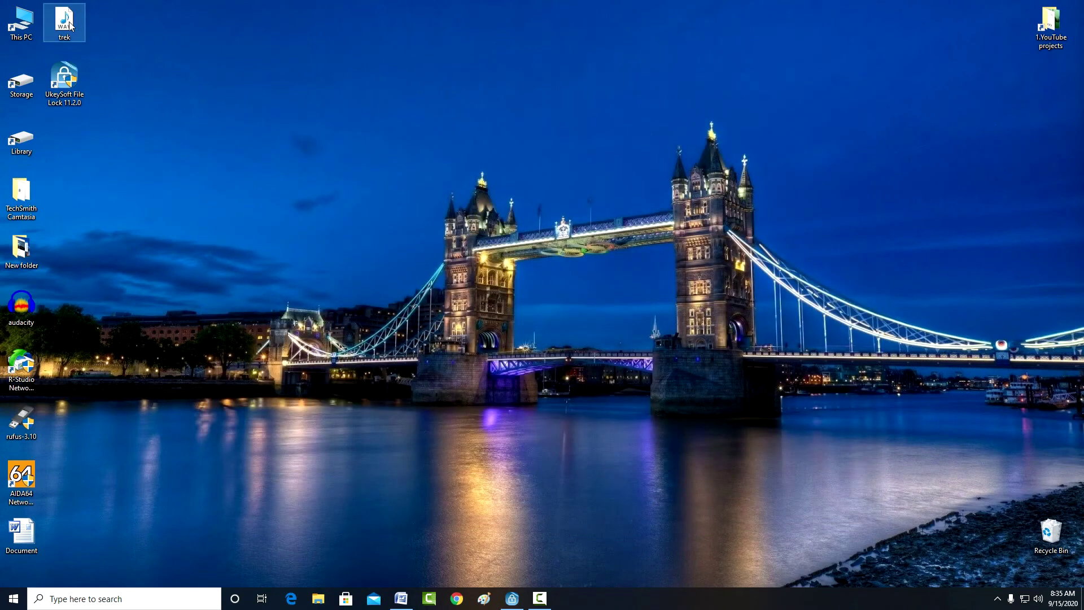
double_click(74, 31)
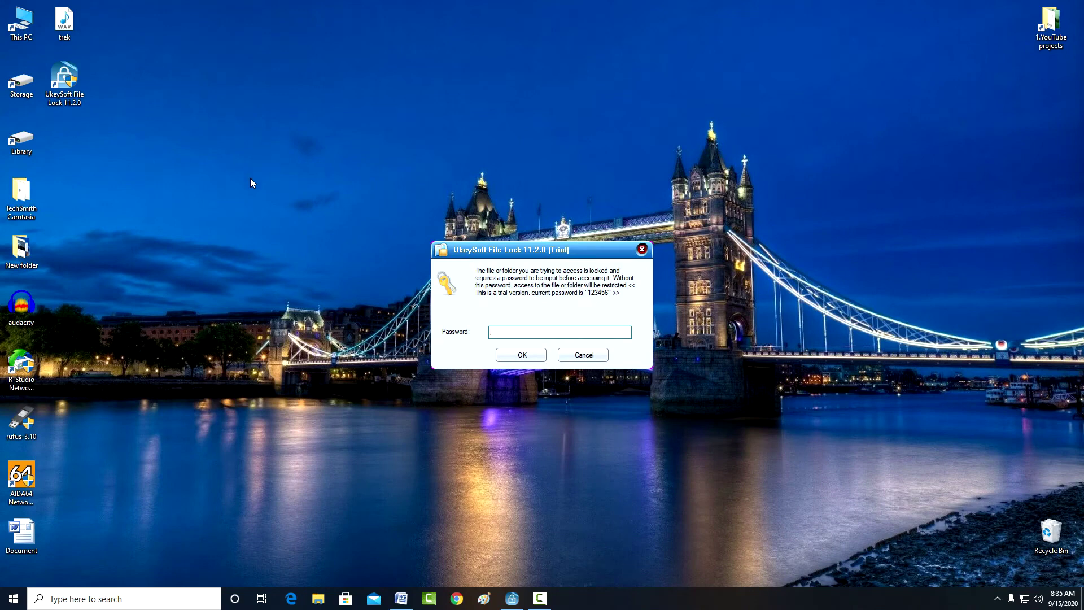
type("123456789")
left_click(526, 355)
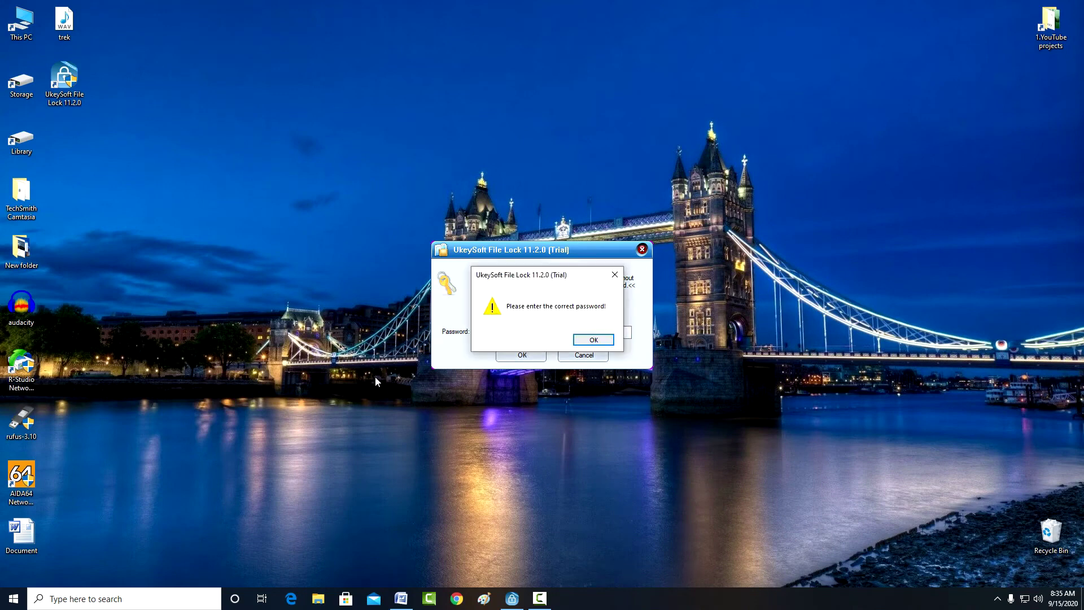
left_click(589, 342)
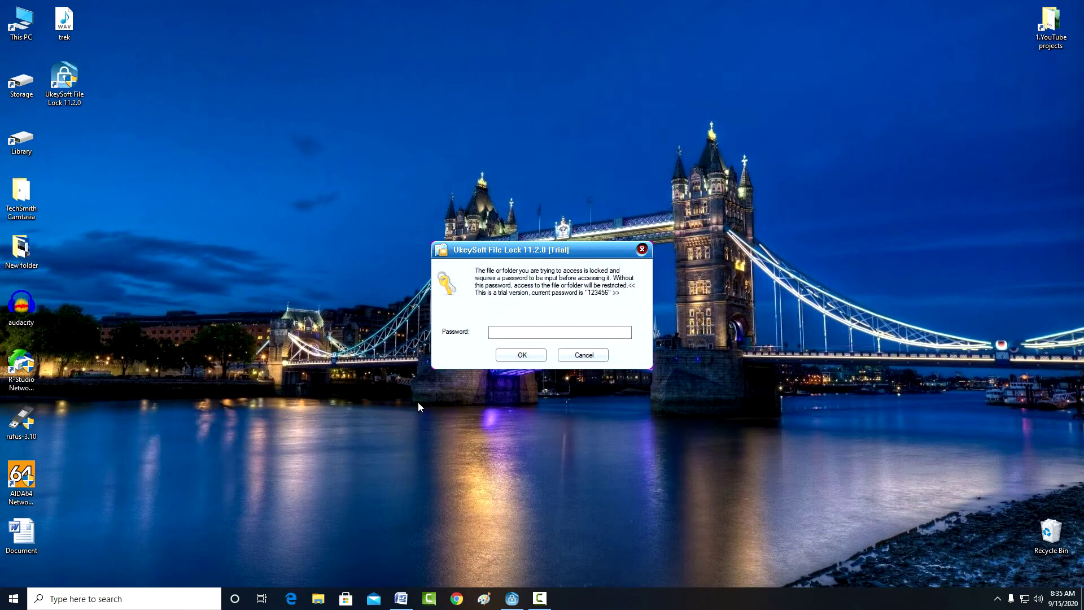
left_click(531, 333)
type("12")
left_click(522, 357)
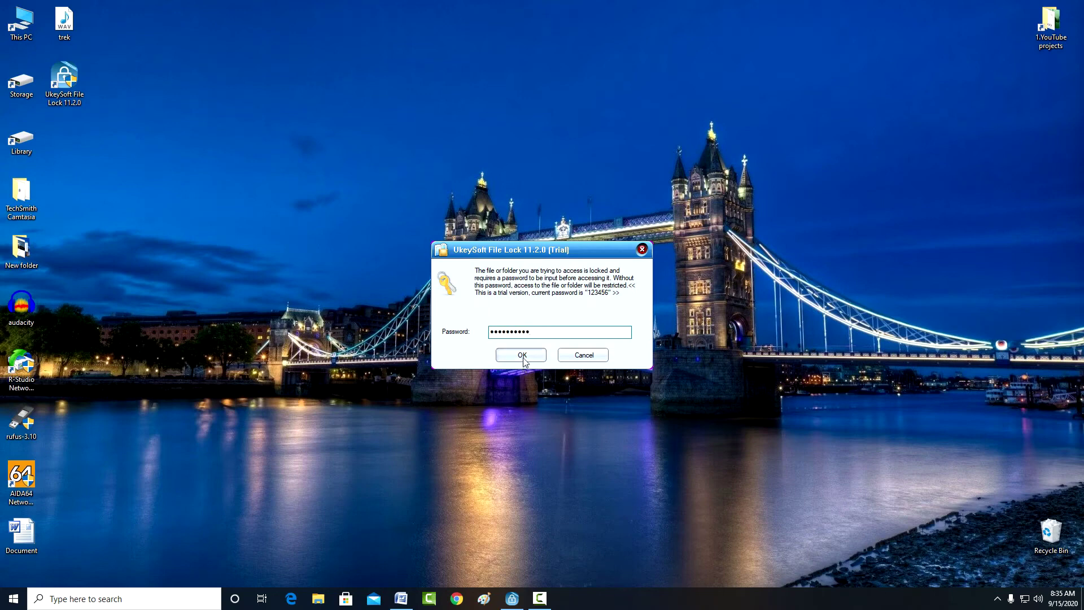
left_click(591, 340)
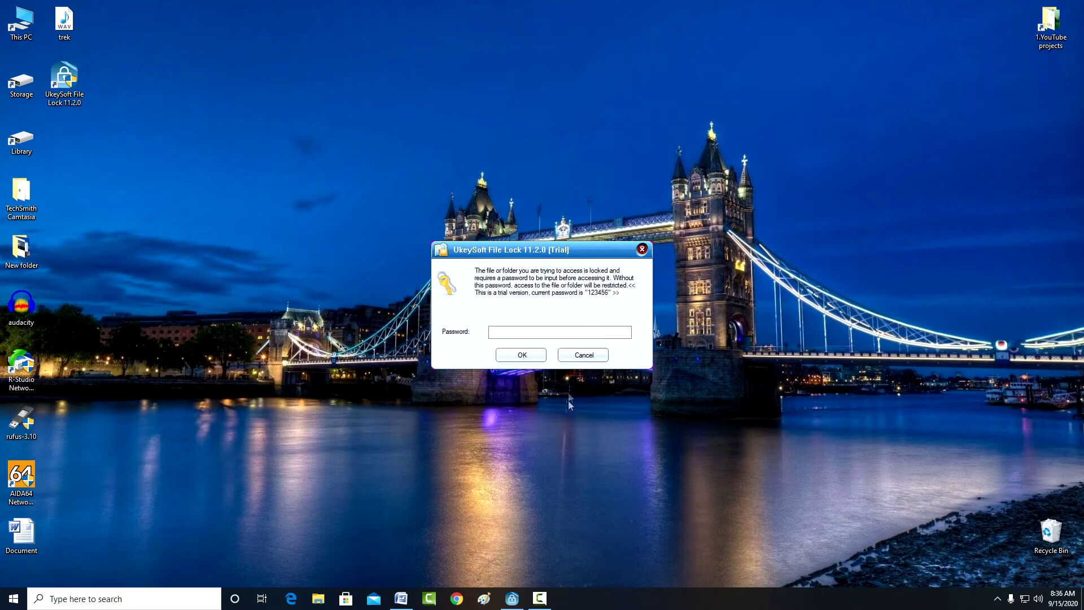
left_click(581, 360)
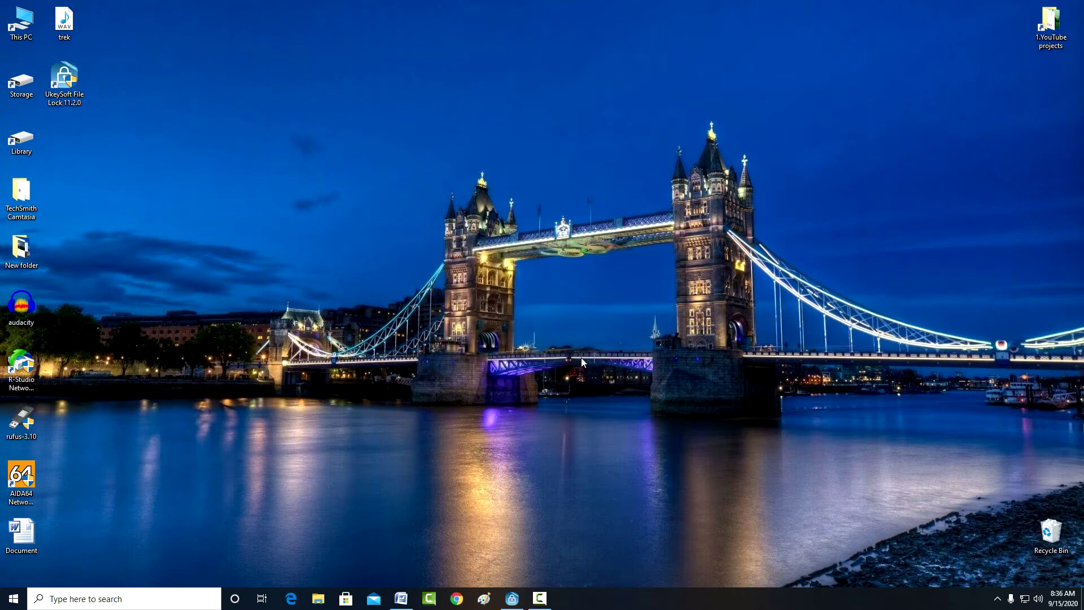
right_click(65, 29)
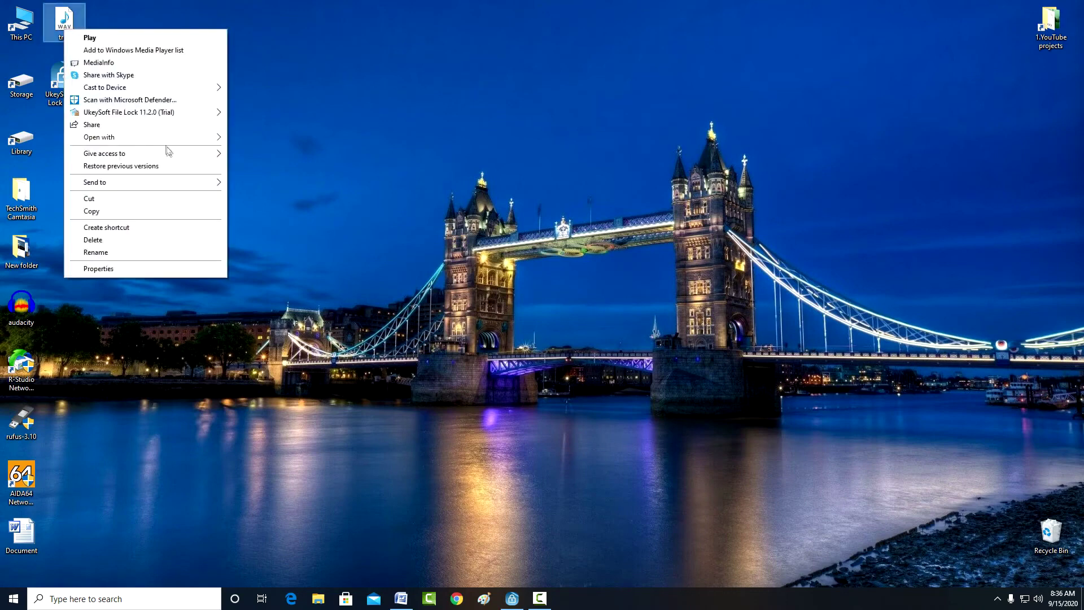
mouse_move(186, 183)
left_click(316, 271)
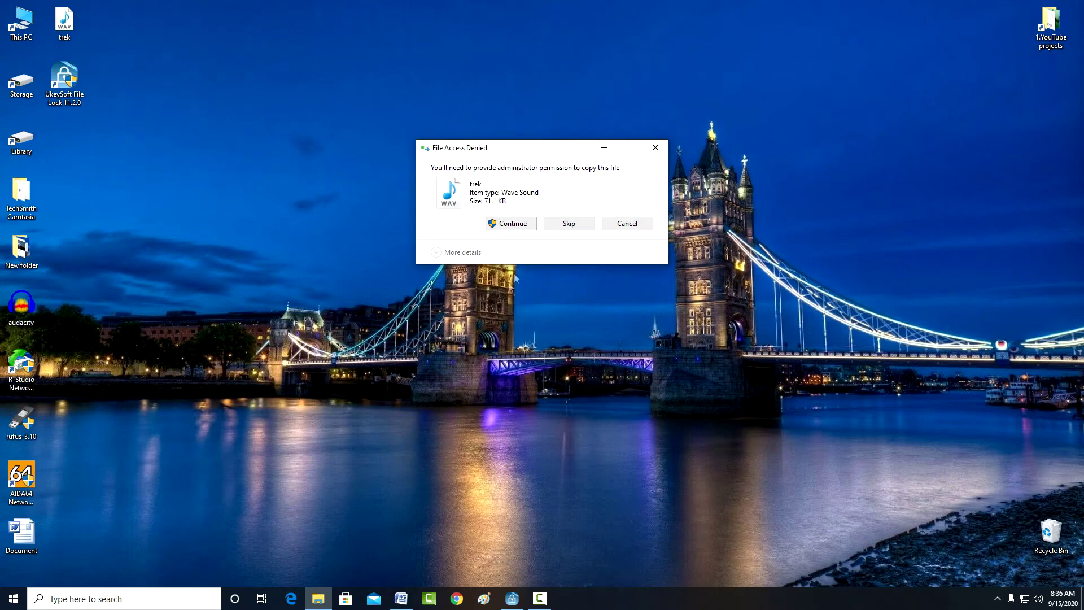
left_click(517, 225)
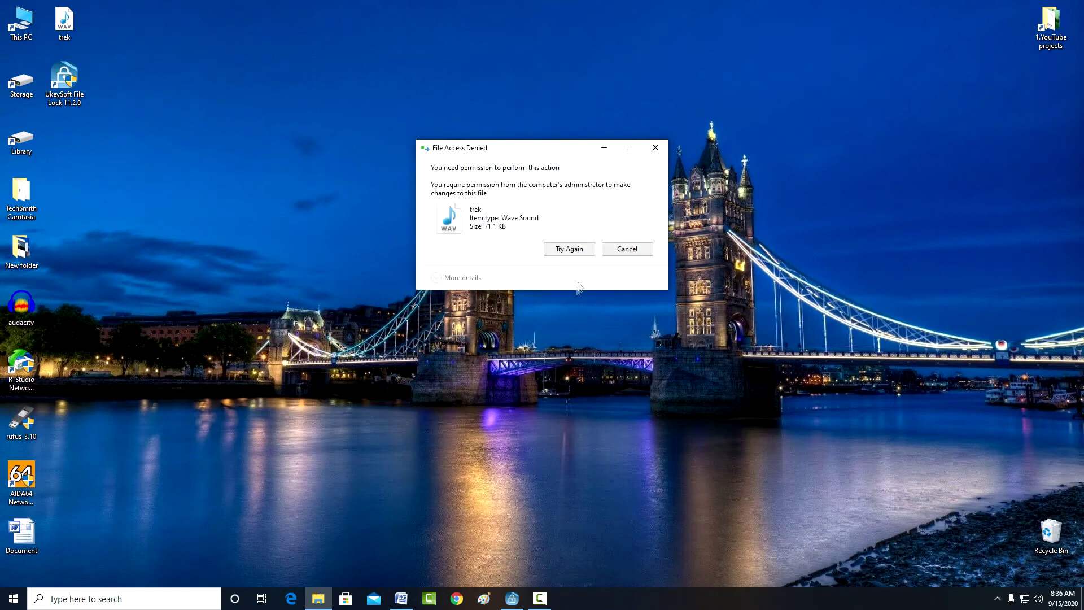
left_click(585, 249)
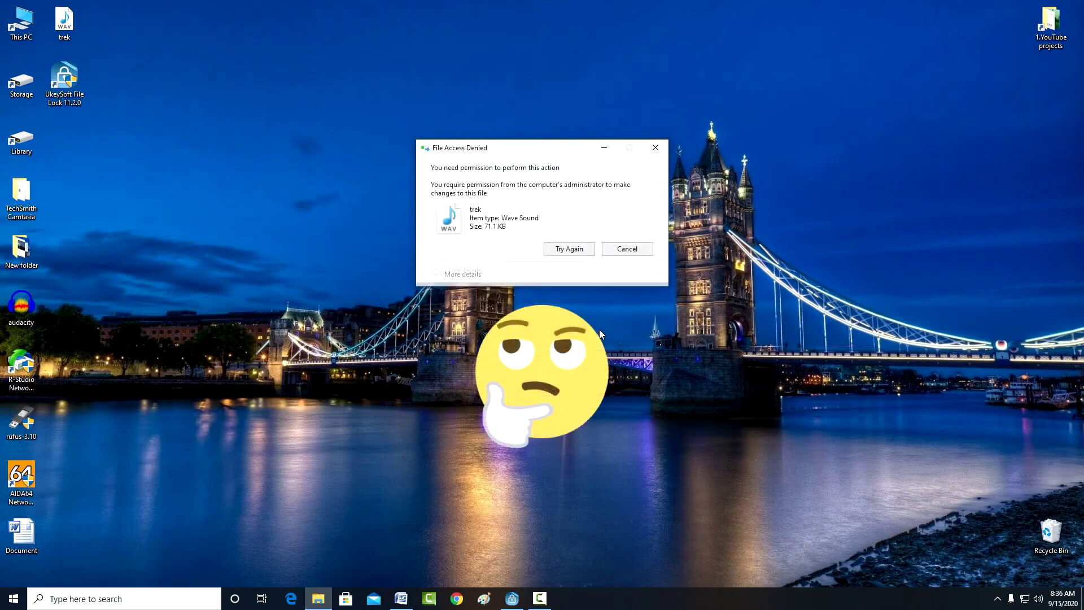
left_click(628, 248)
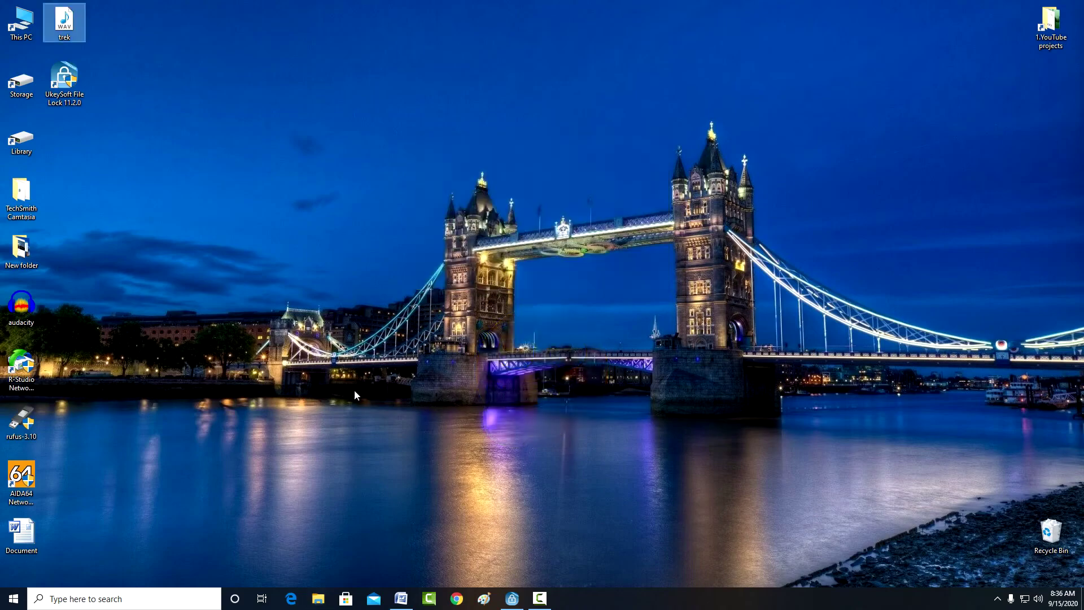
Step: Start a new Outlook.com message addressed to your own account
left_click(291, 599)
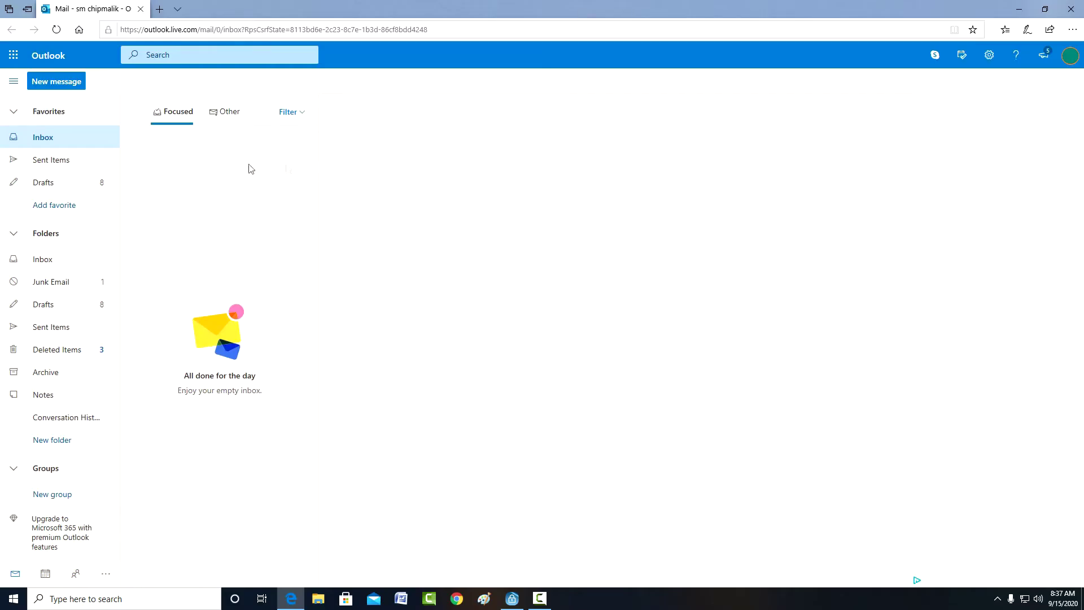
left_click(56, 81)
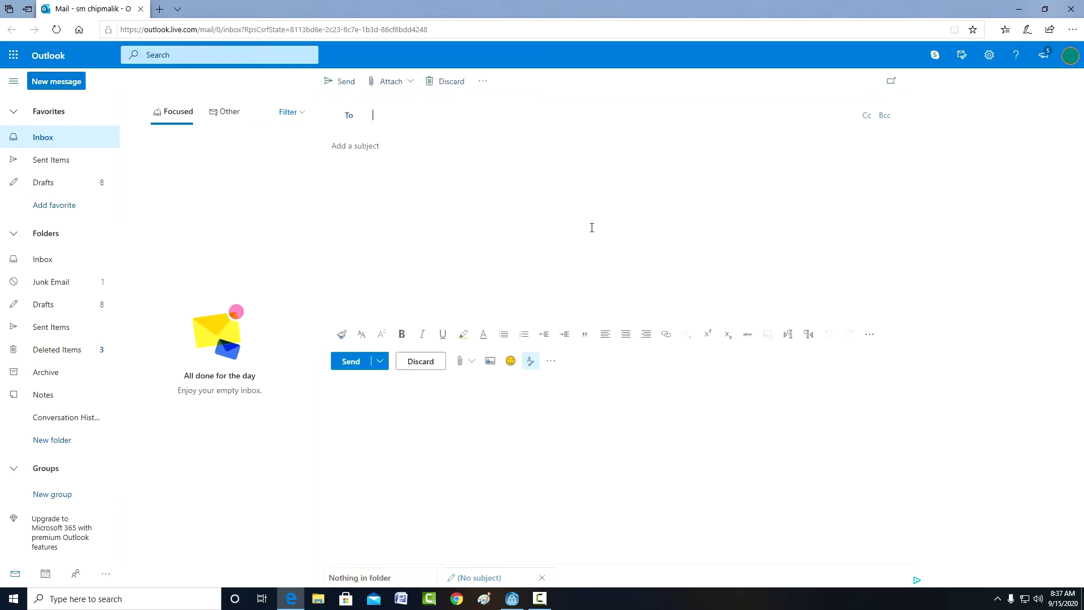
left_click(401, 118)
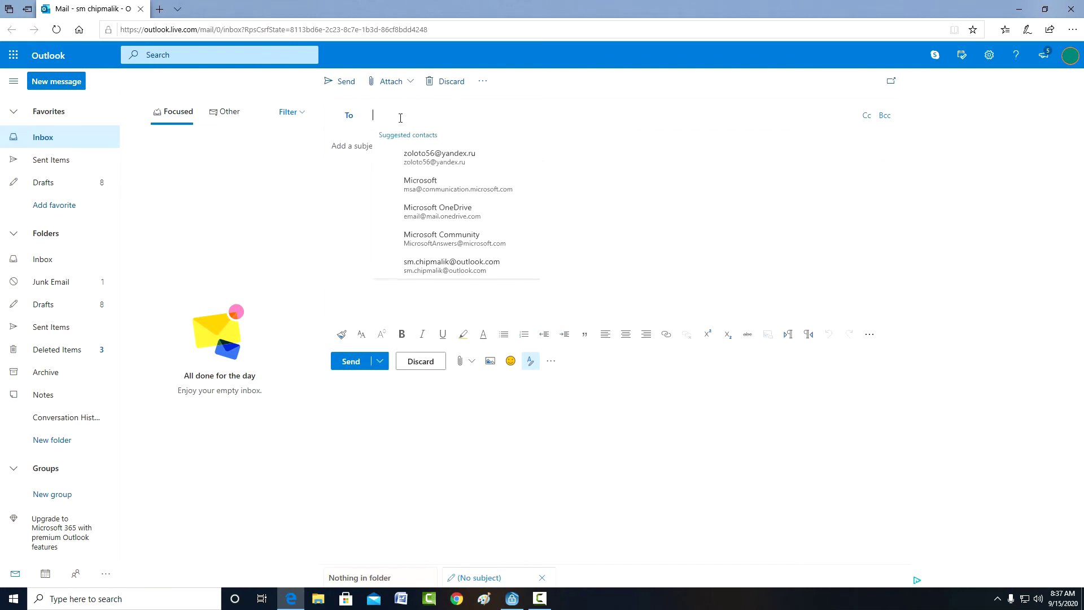
left_click(466, 269)
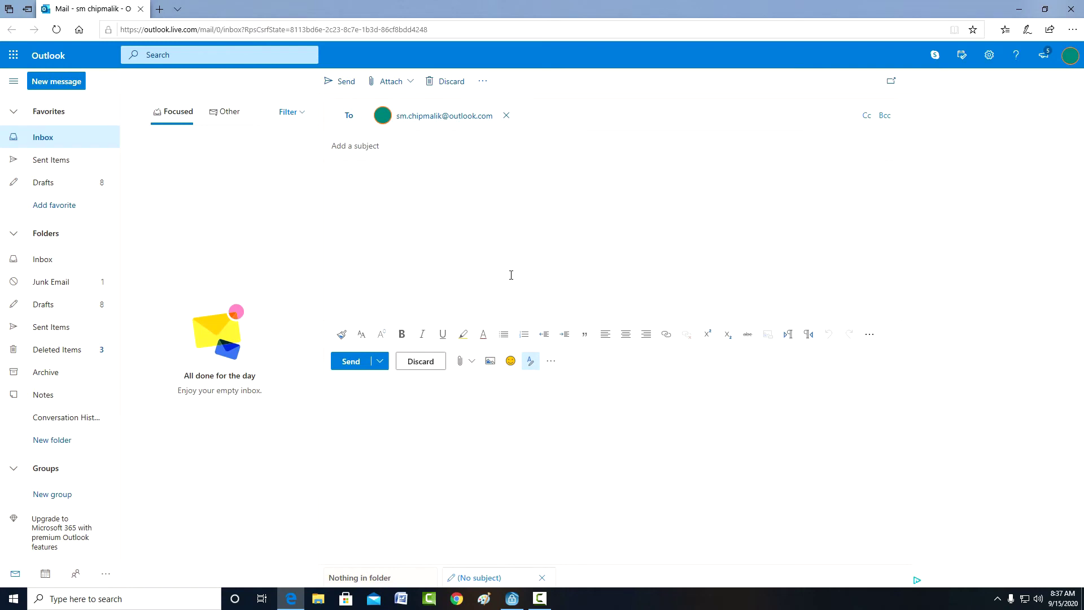
Step: Try attaching the locked trek file from the Desktop, dismiss the permission error, and close Edge
left_click(409, 82)
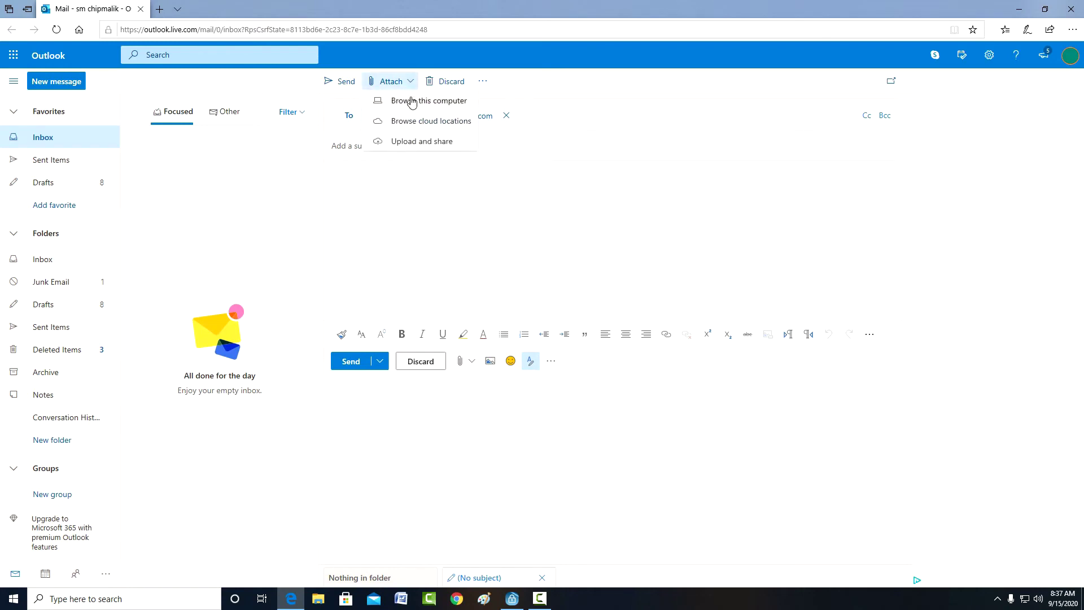
left_click(460, 102)
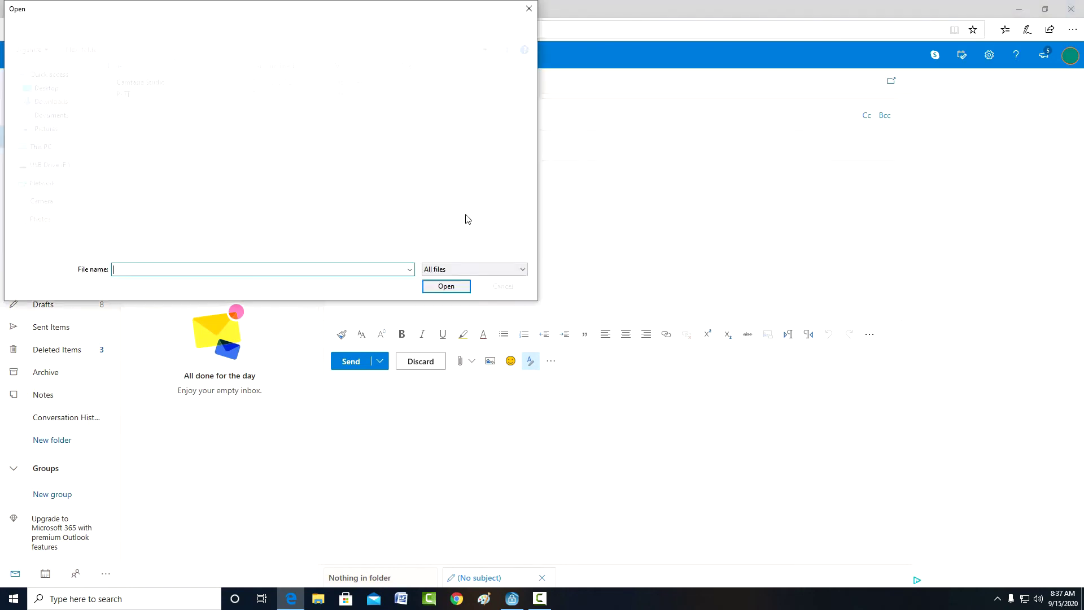
left_click(61, 89)
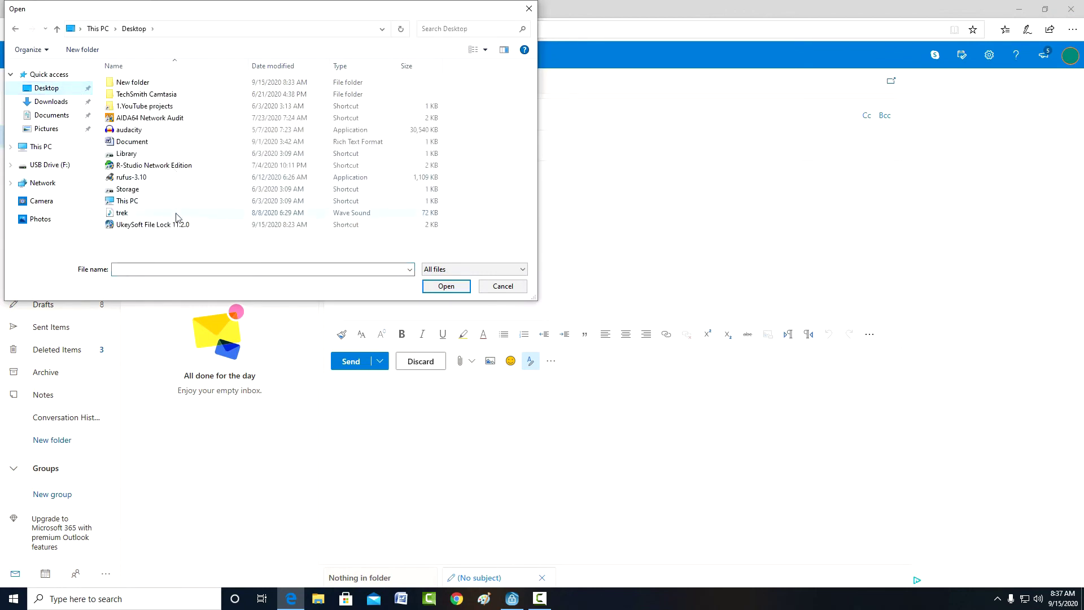
left_click(177, 218)
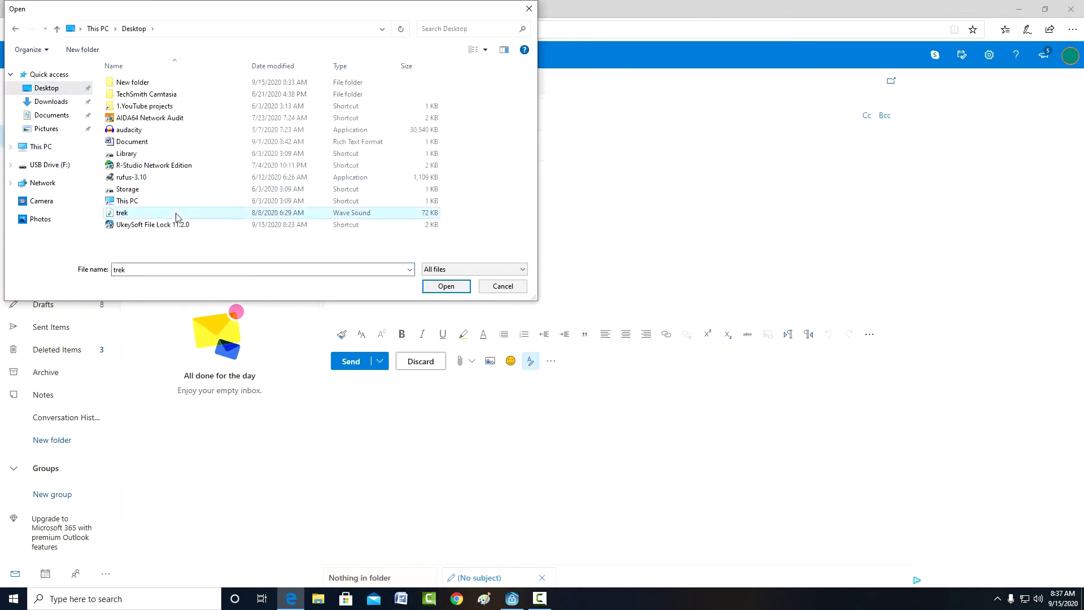
left_click(446, 288)
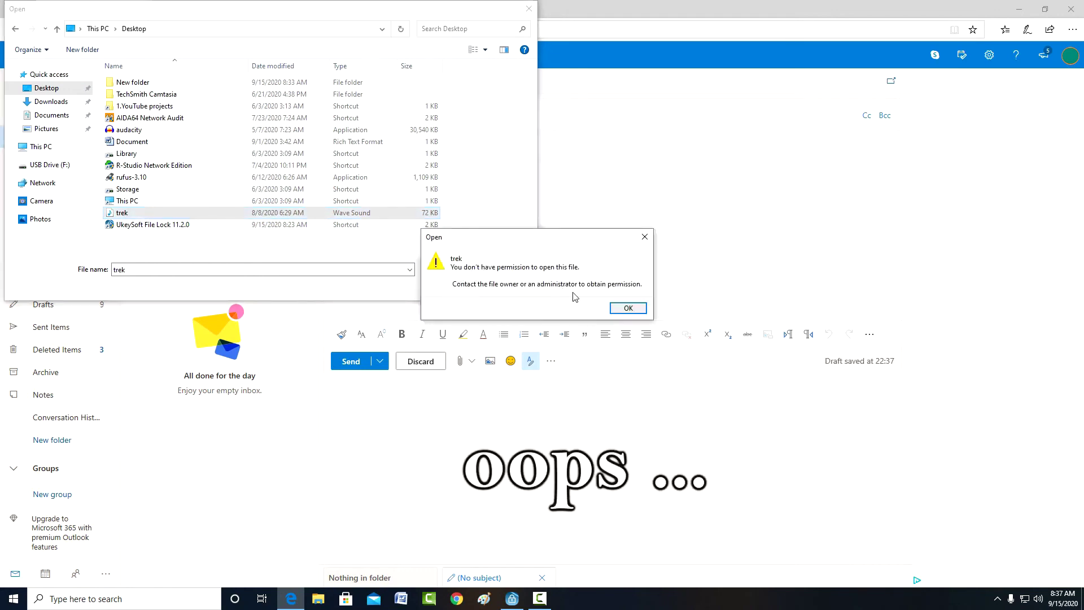
left_click(628, 308)
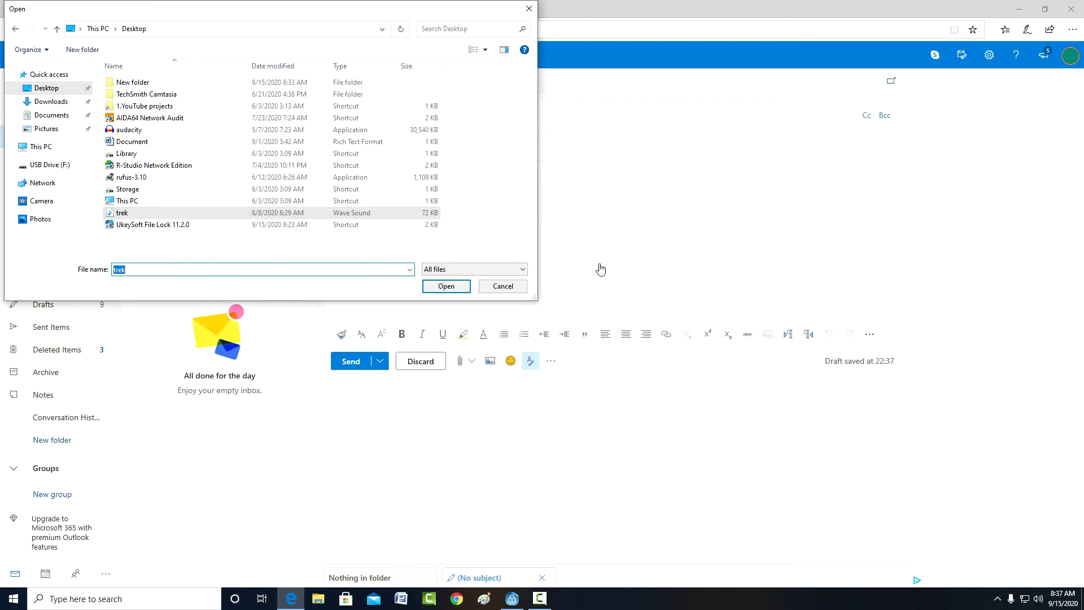
left_click(509, 286)
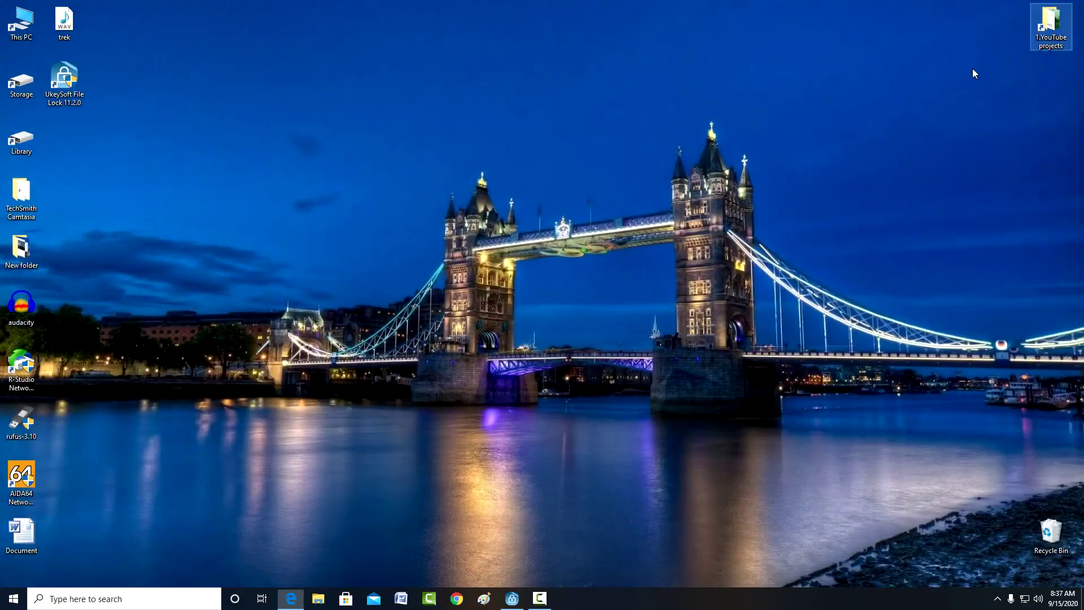
left_click(1071, 9)
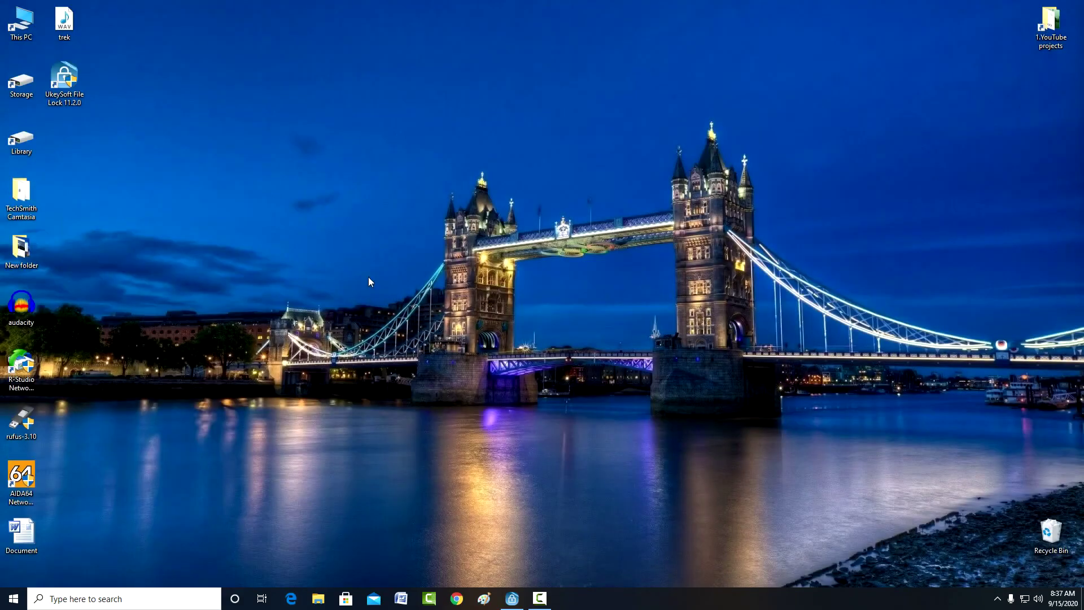
right_click(60, 19)
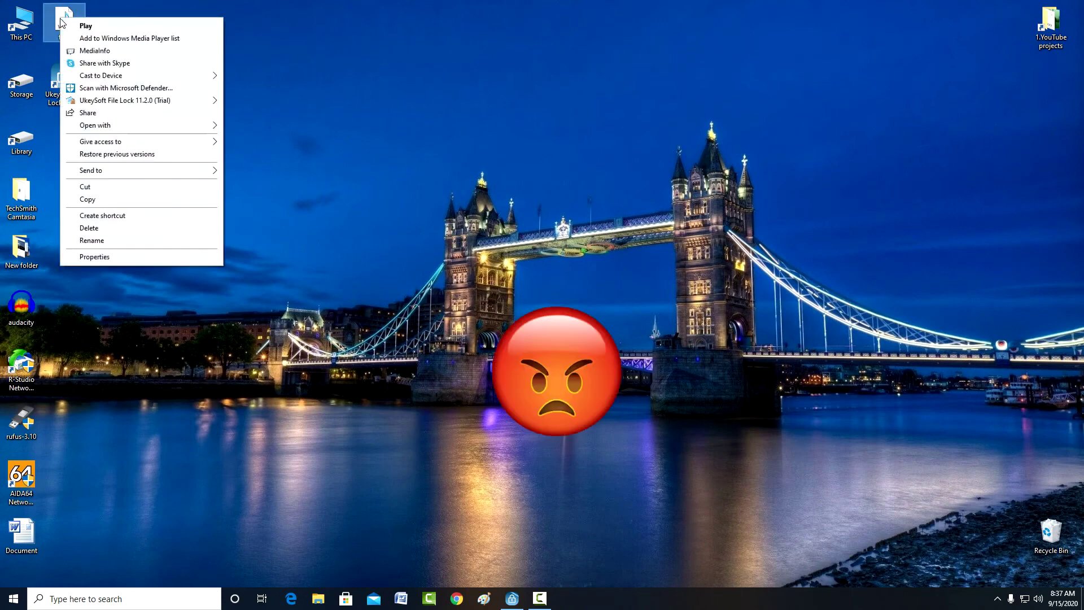
left_click(148, 228)
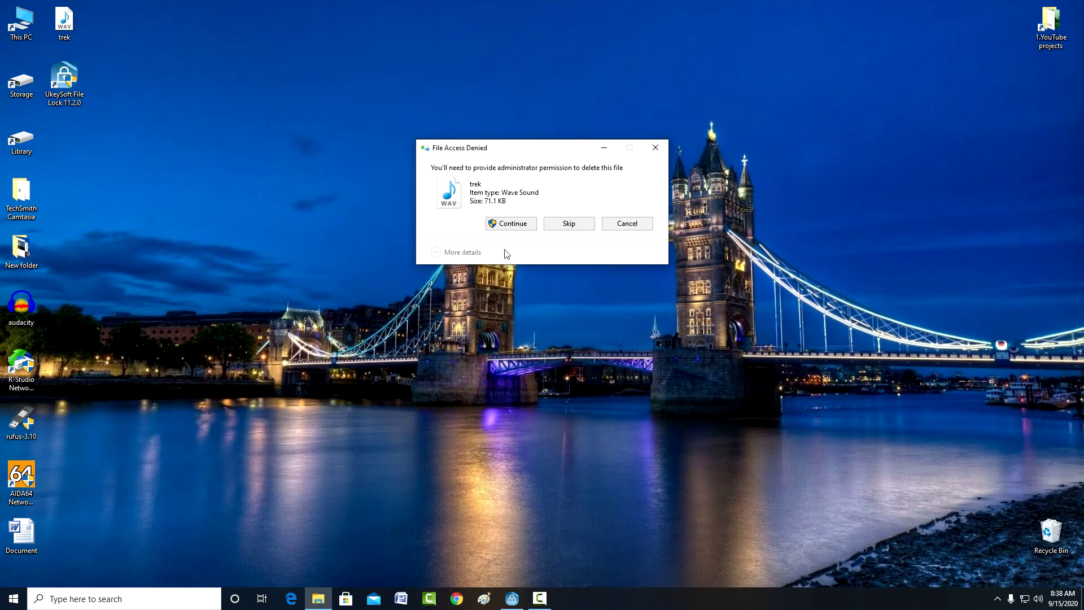
left_click(514, 224)
left_click(572, 252)
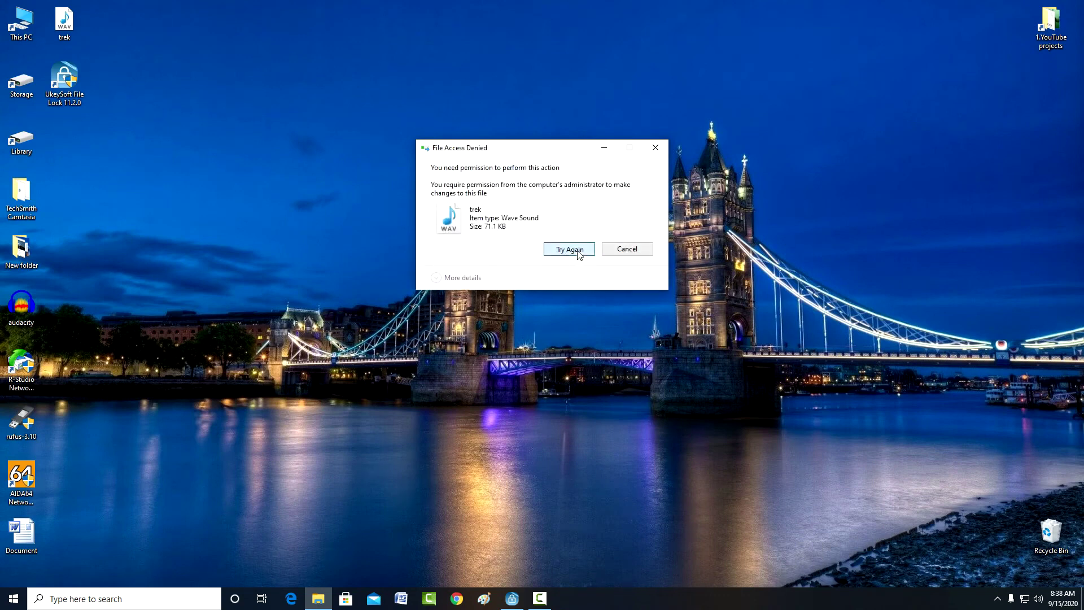
left_click(627, 249)
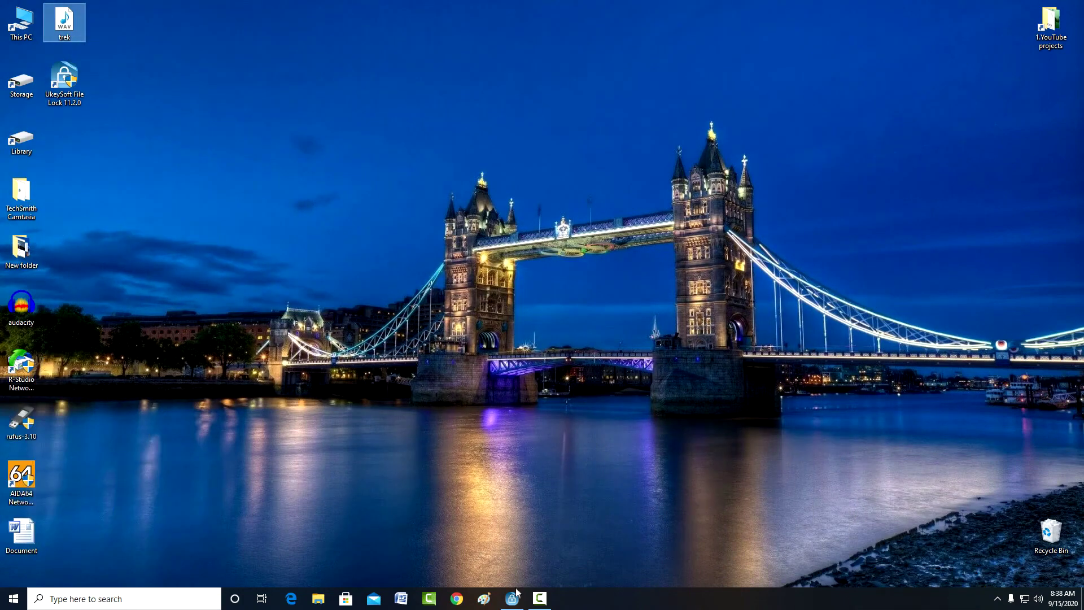
Step: Unlock trek.wav in UkeySoft File Lock and confirm it plays again in the media player
left_click(515, 594)
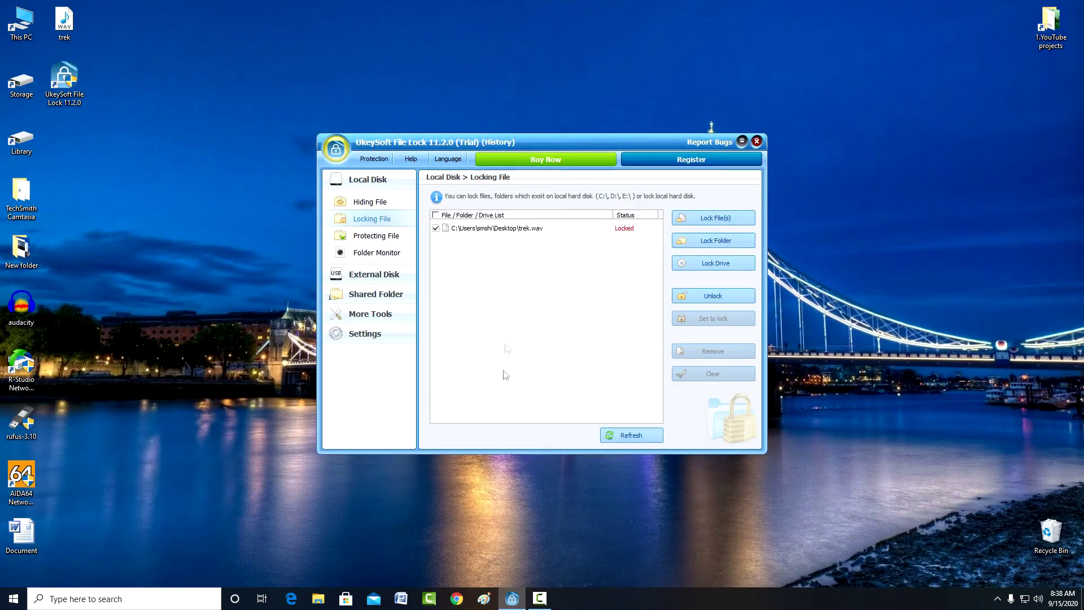
left_click(715, 299)
double_click(71, 29)
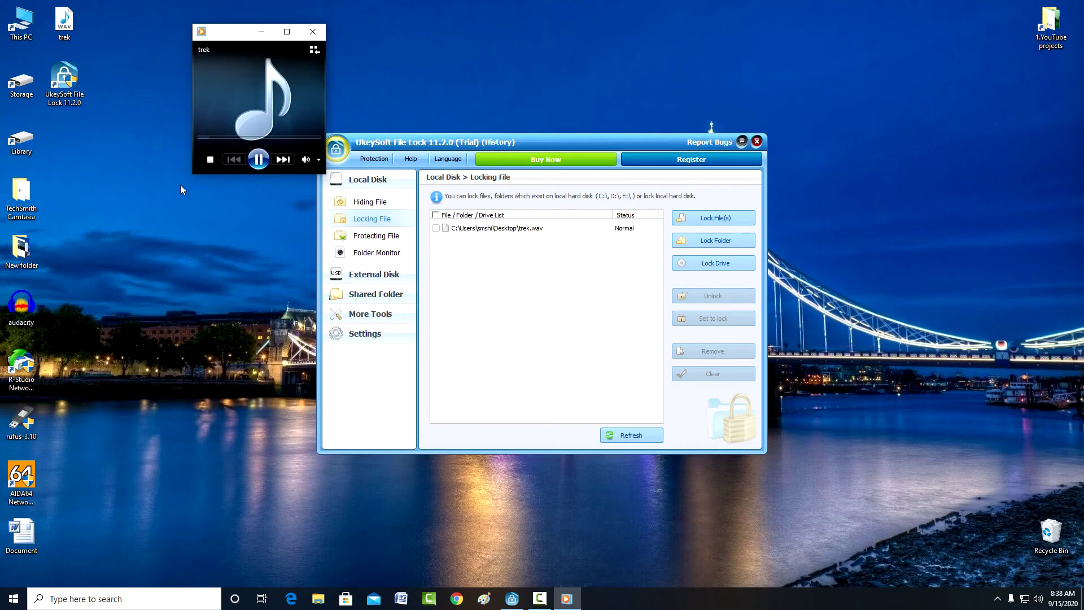
left_click(313, 31)
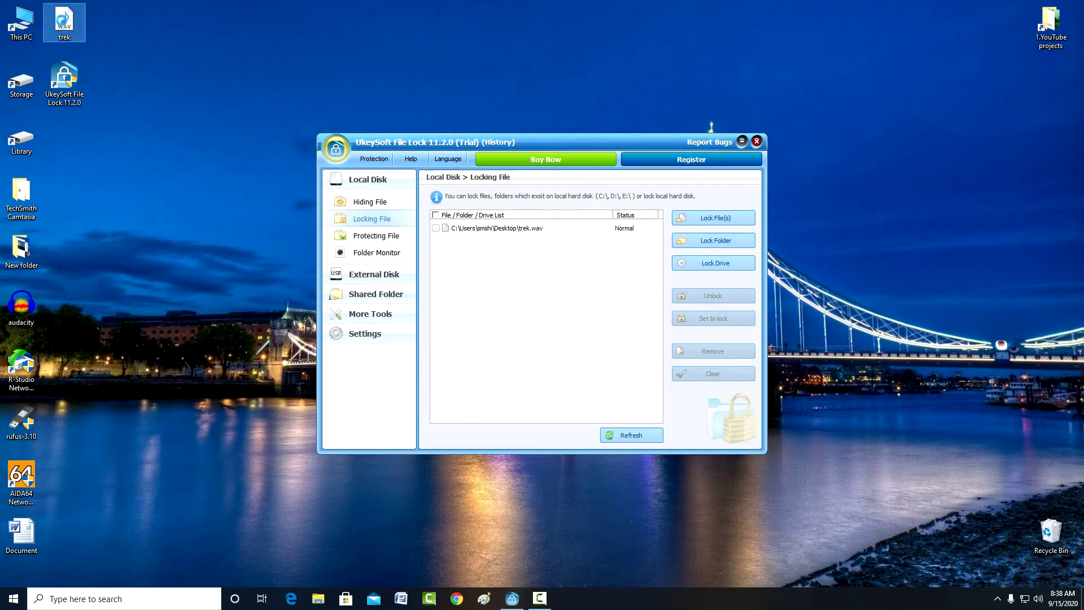
Step: Copy the trek file to USB Drive (F:) via Send to
right_click(62, 21)
mouse_move(131, 176)
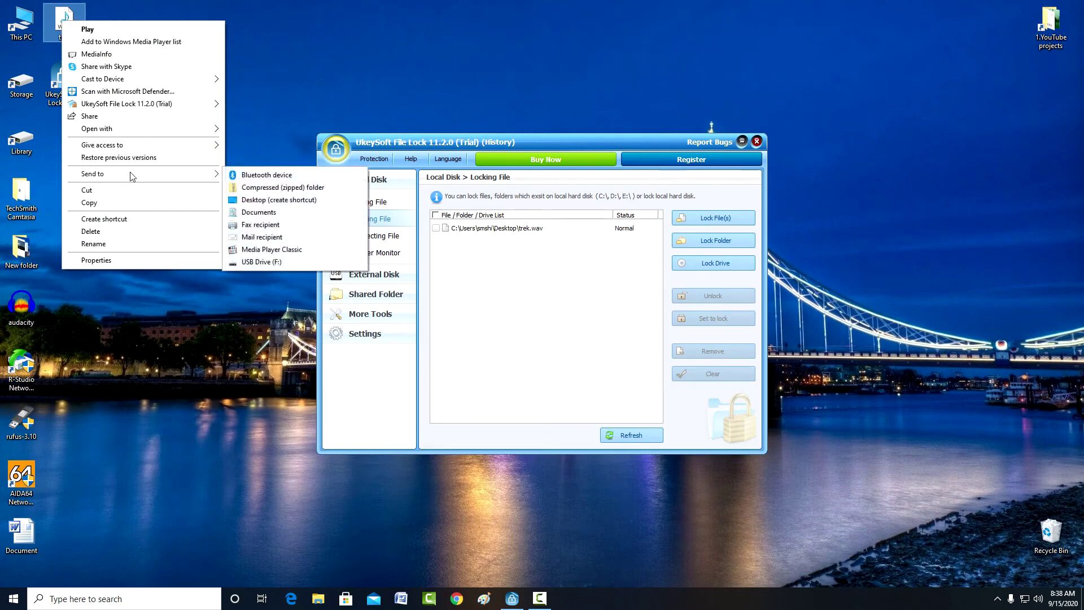
left_click(328, 263)
Step: Hide F:\trek.wav under External Disk > Hiding File, protected with a password
left_click(384, 274)
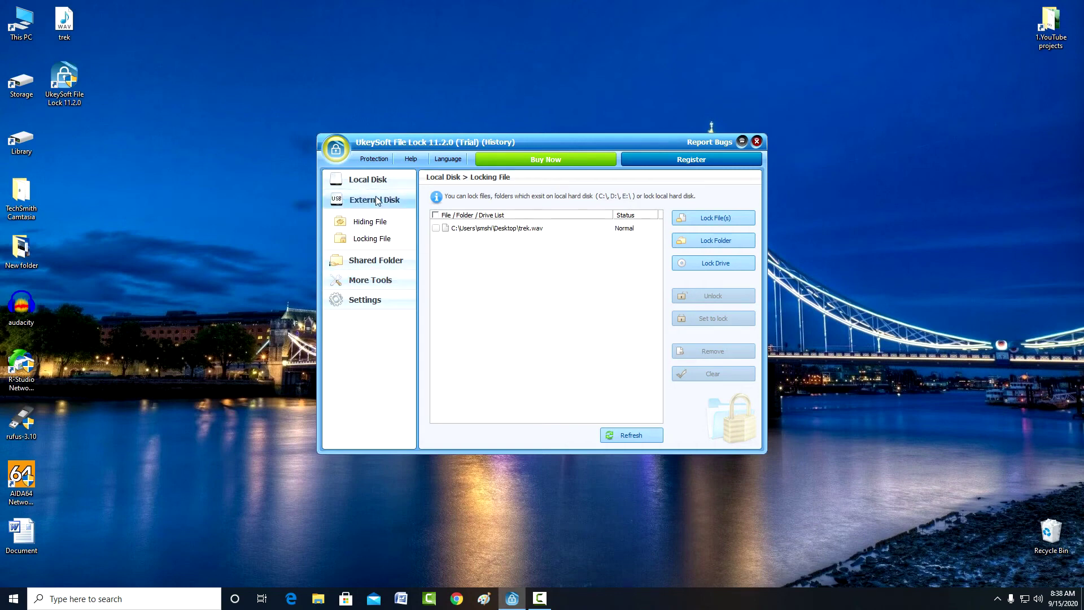
left_click(396, 226)
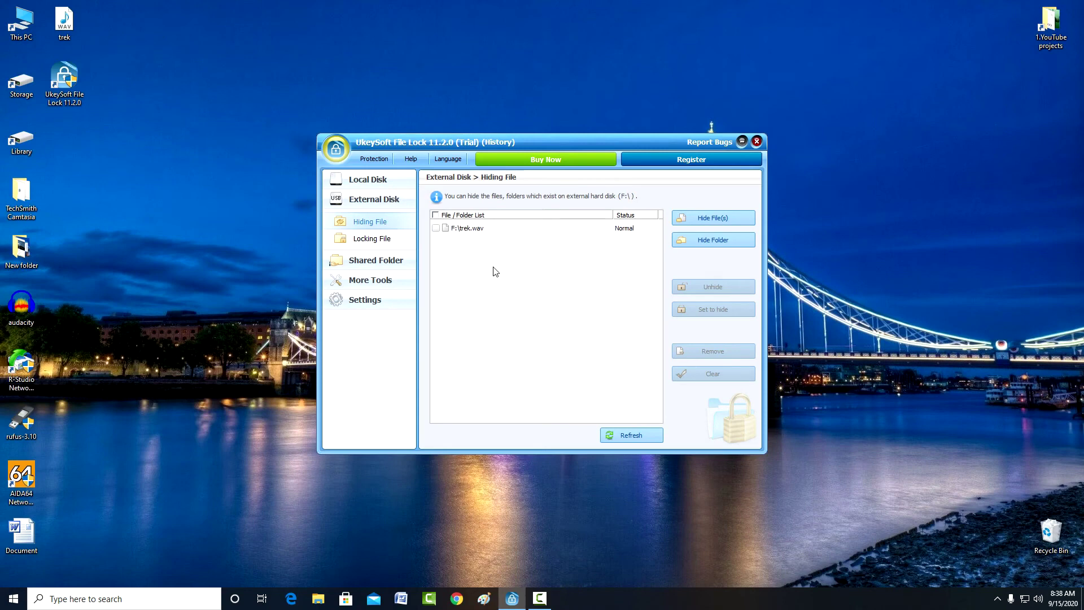
left_click(692, 222)
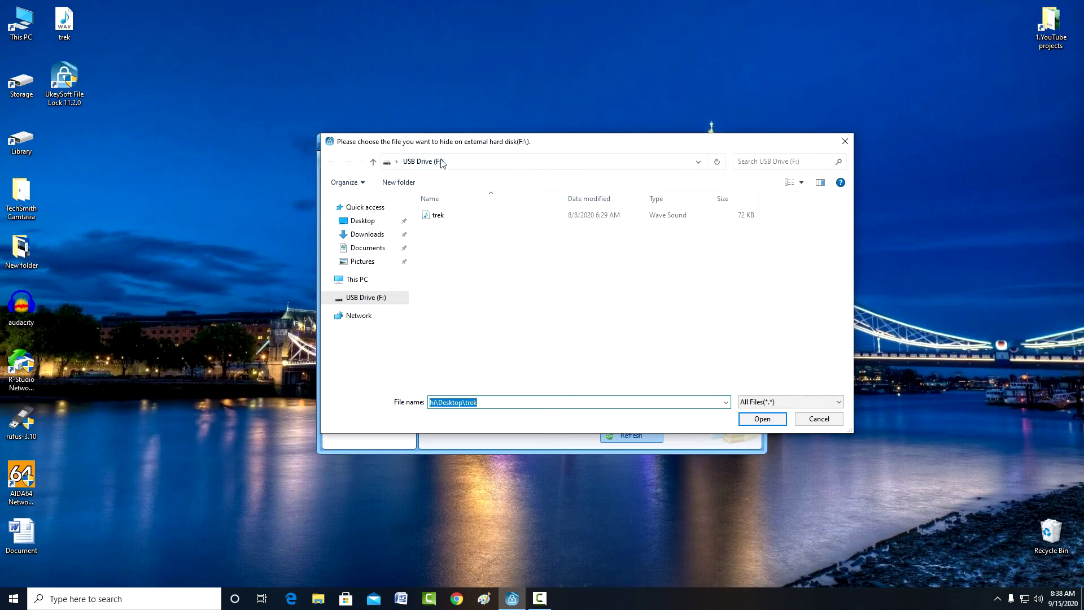
left_click(445, 216)
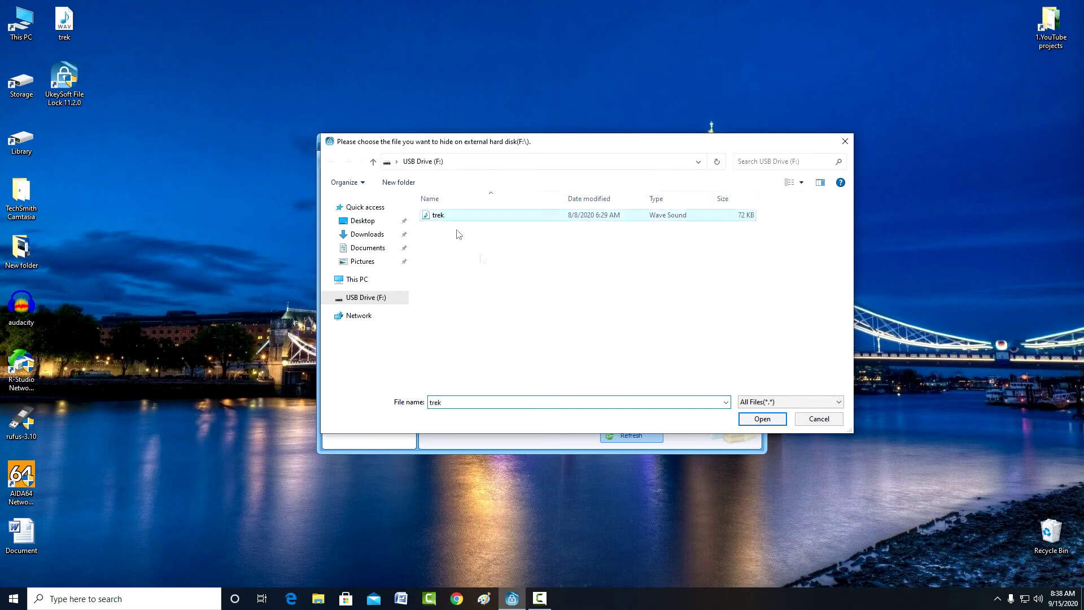
left_click(762, 419)
type("12345")
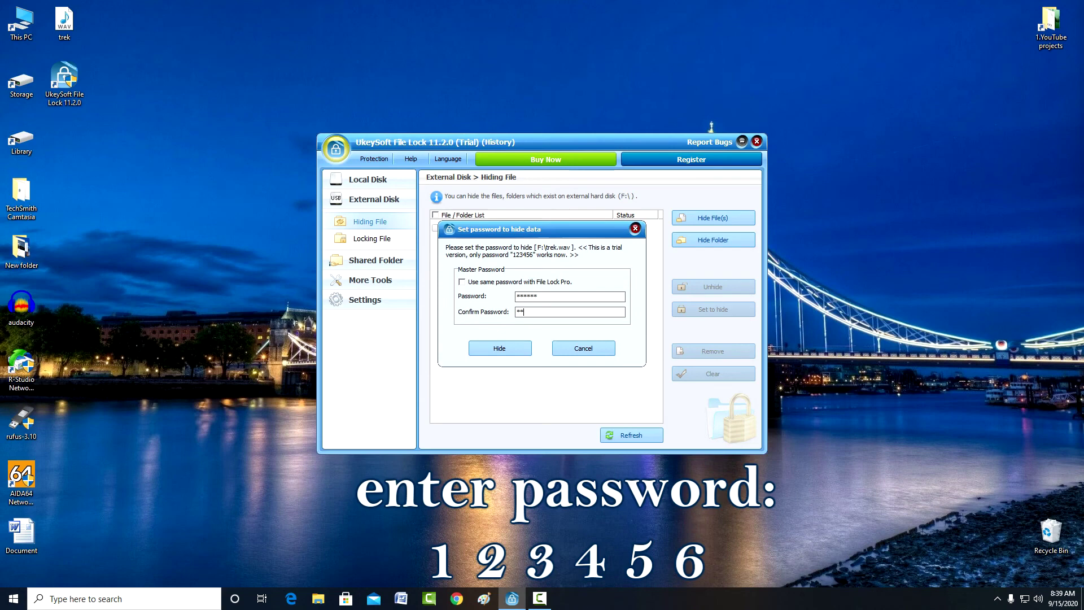
type("123456")
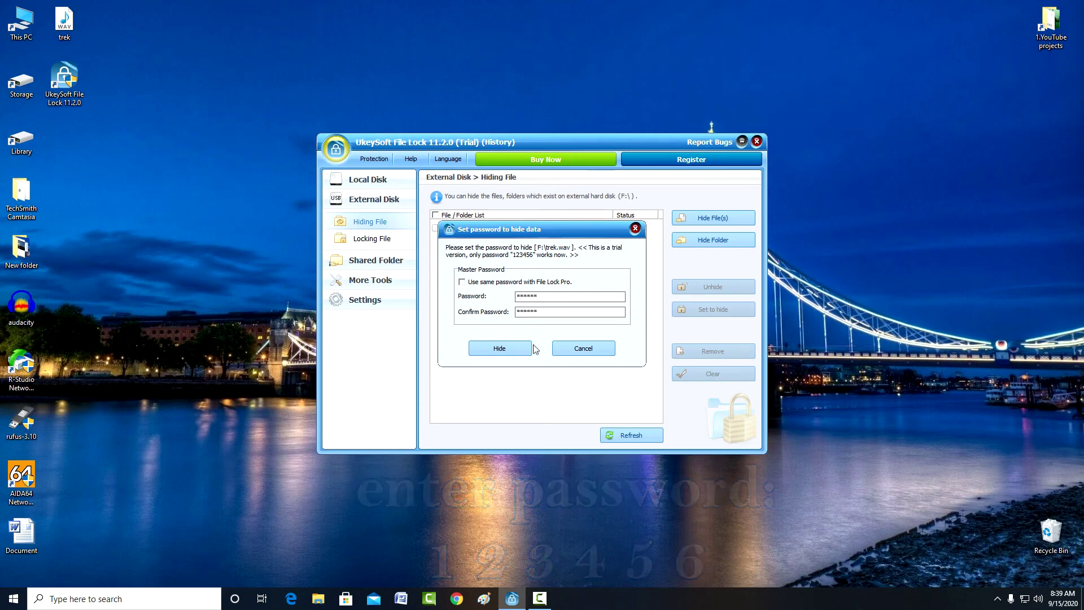
left_click(499, 349)
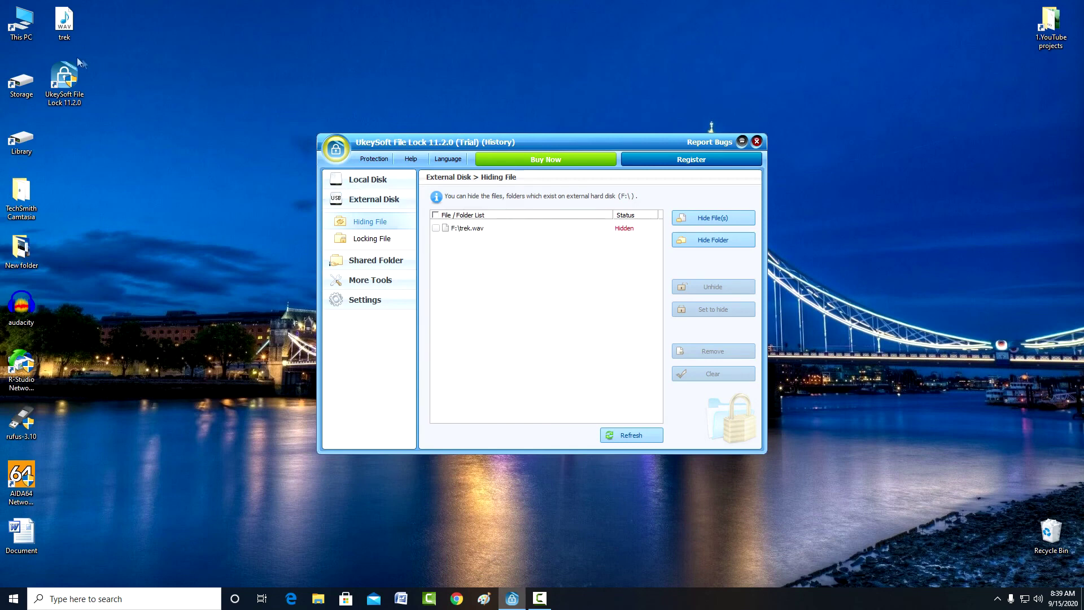
double_click(21, 23)
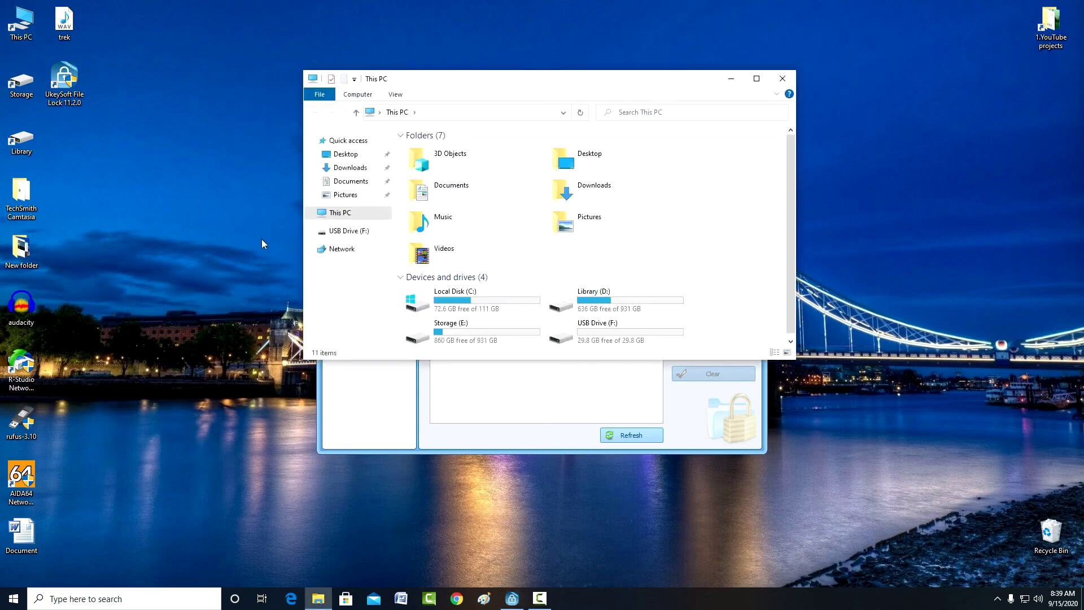
double_click(614, 335)
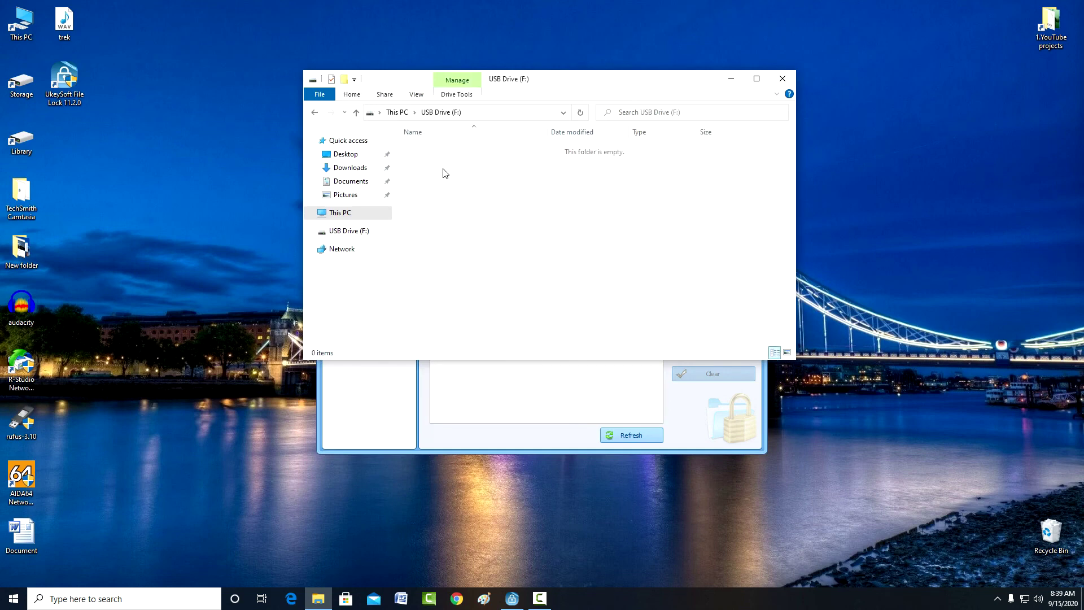
left_click(783, 79)
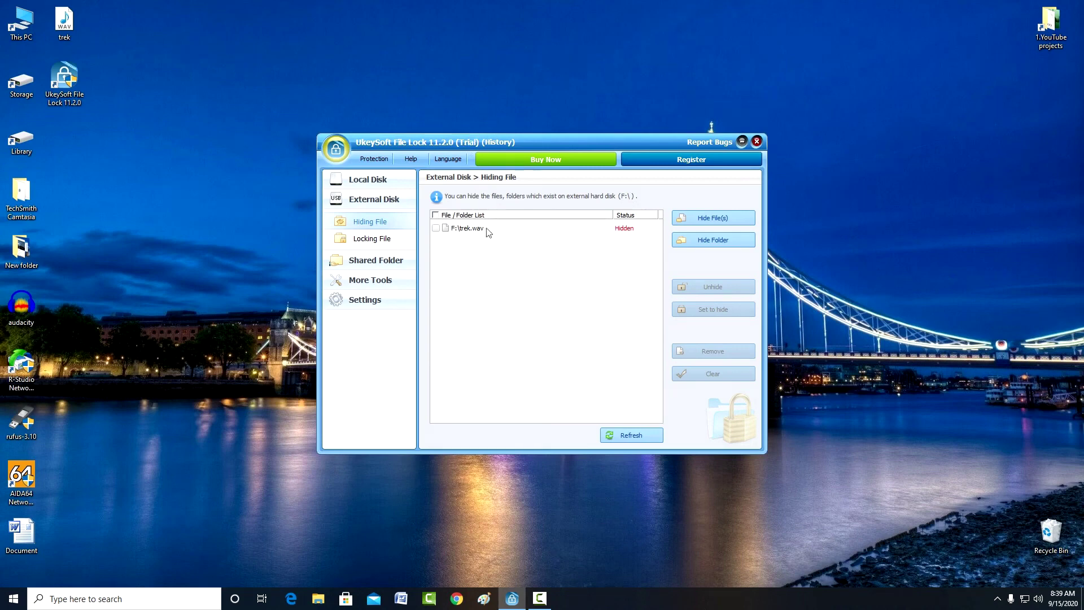
Step: Unhide F:\trek.wav by entering its password, returning it to Normal
left_click(436, 229)
left_click(692, 288)
type("1234")
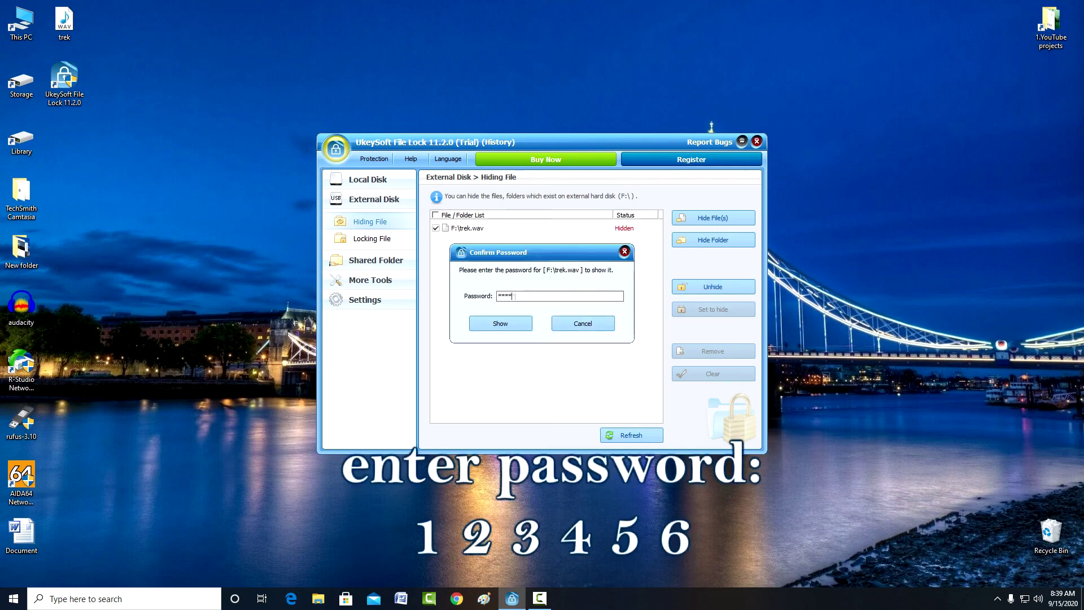
left_click(511, 323)
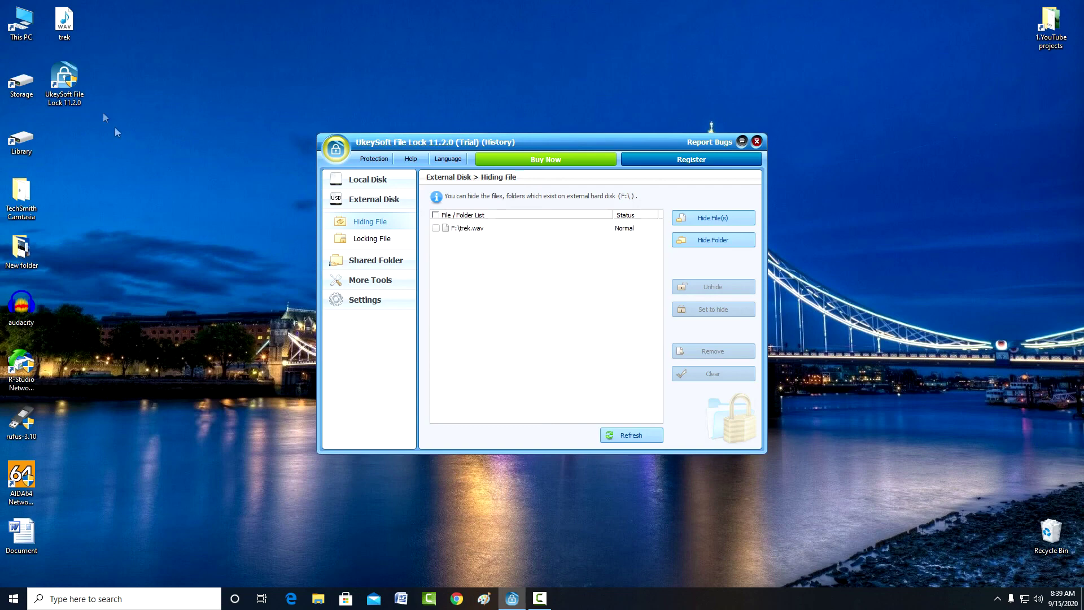
Step: Browse This PC to USB Drive (F:) and play trek from it
double_click(20, 23)
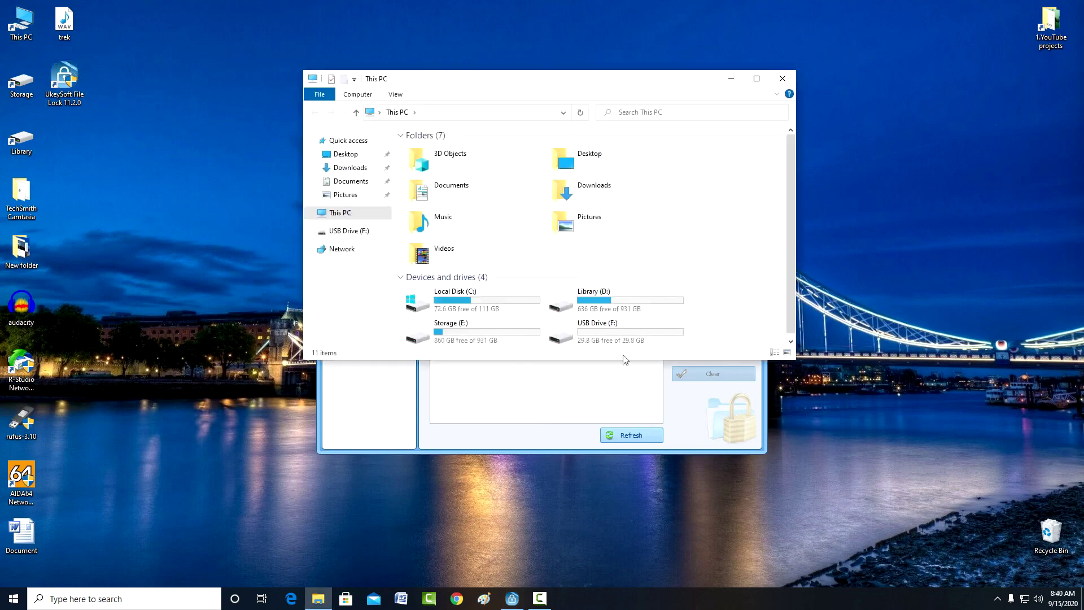
double_click(625, 330)
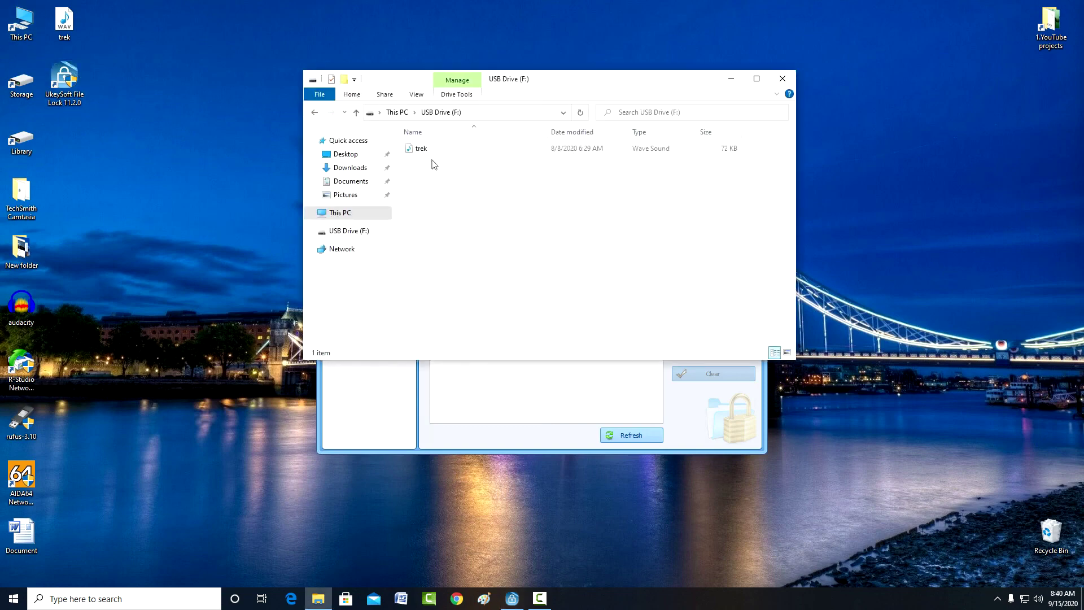
double_click(423, 149)
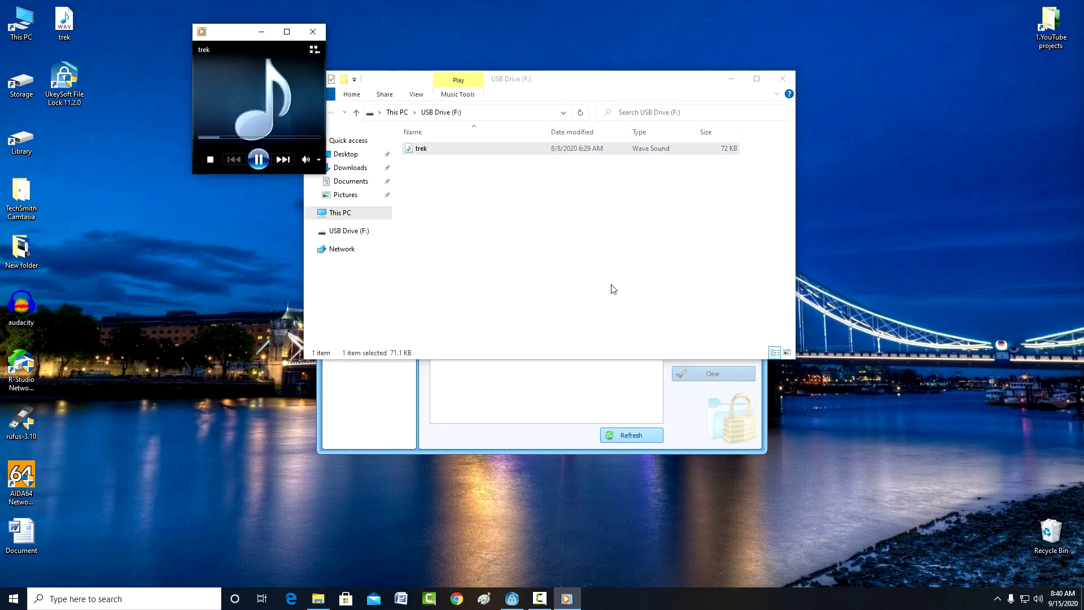
Step: Close Media Player, the drive window and UkeySoft File Lock
left_click(314, 33)
left_click(784, 79)
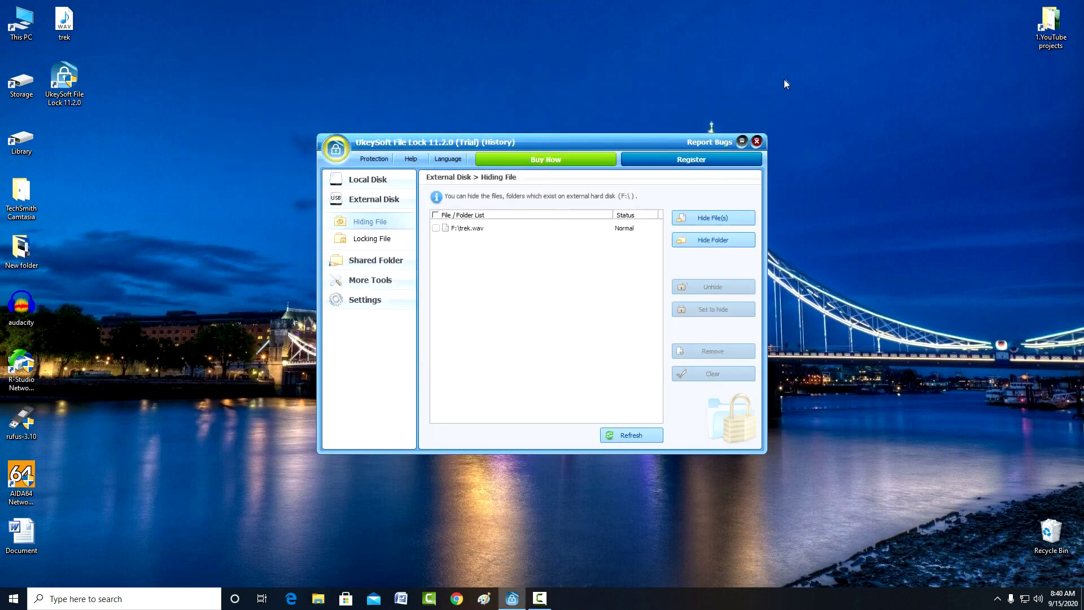
left_click(758, 142)
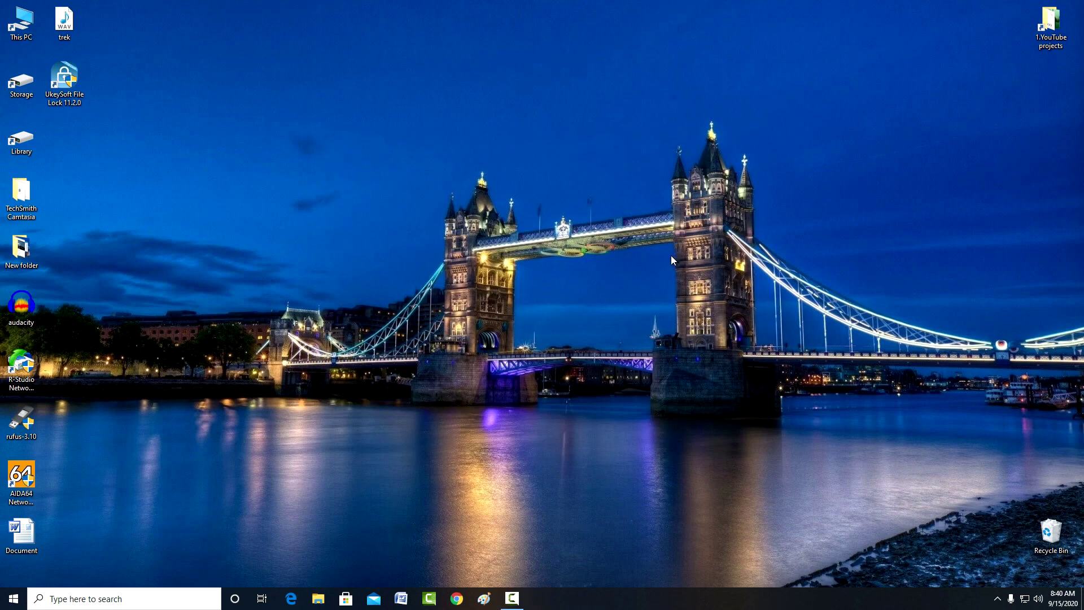